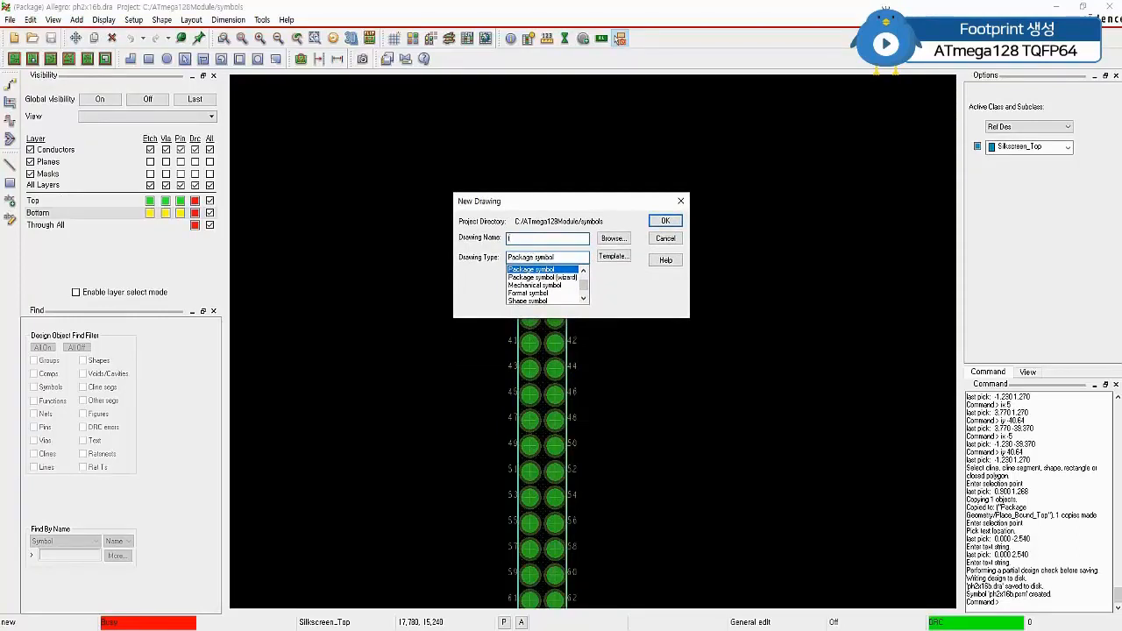
# Create a new drawing named tqfp64 with the type Package symbol (wizard).
pyautogui.write('tqfp64')
pyautogui.click(560, 279)
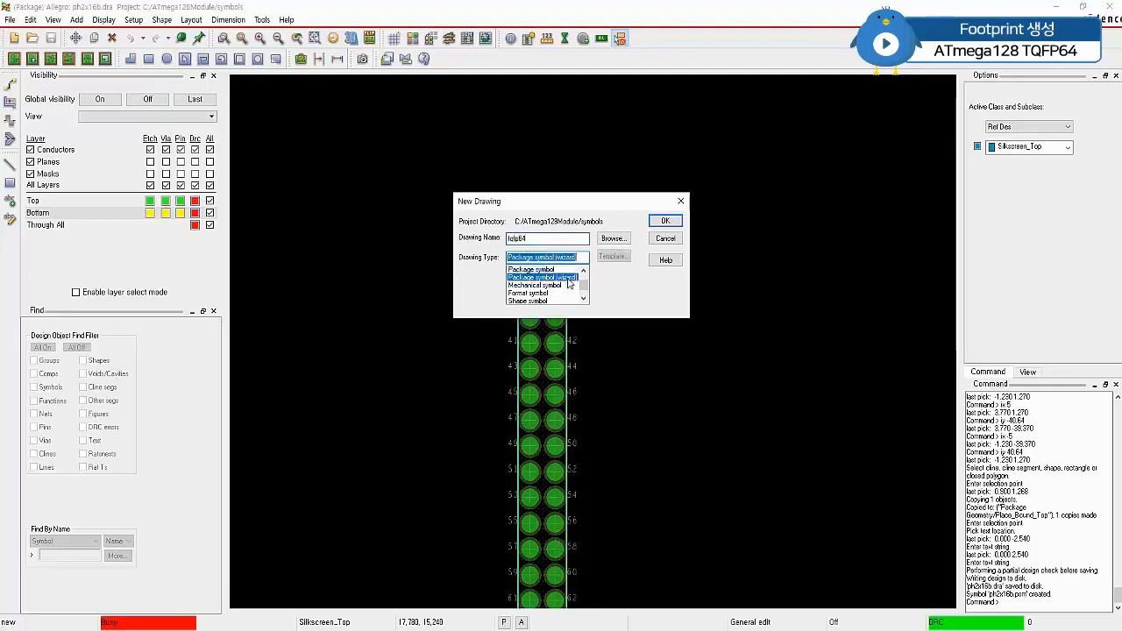
pyautogui.click(664, 222)
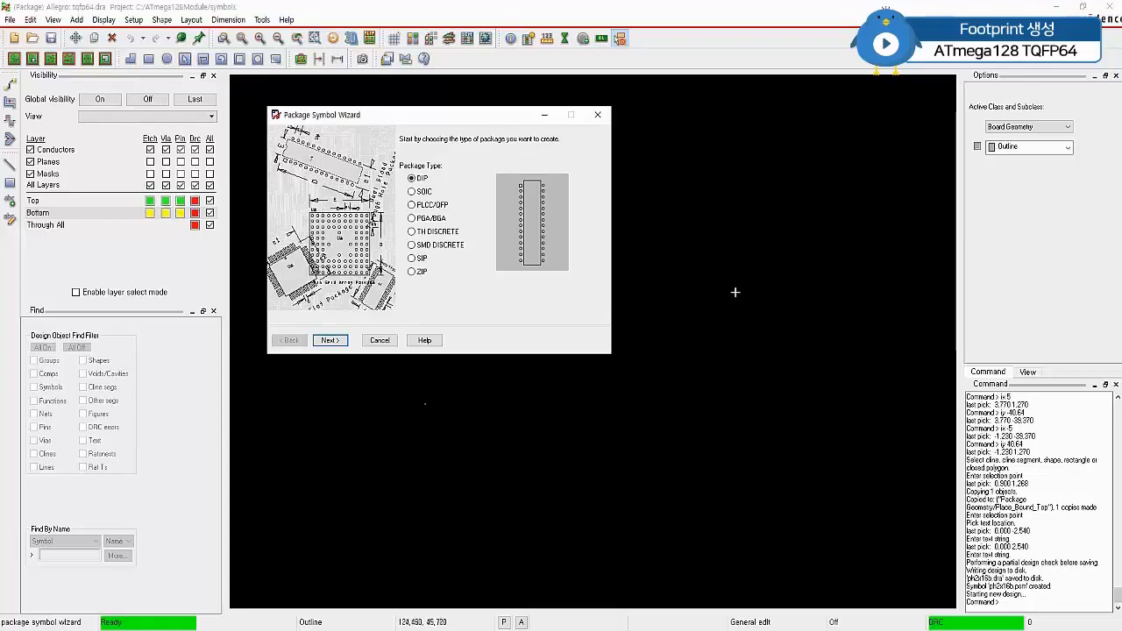
# Choose the PLCC/QFP package type and load the default Cadence supplied template.
pyautogui.click(413, 206)
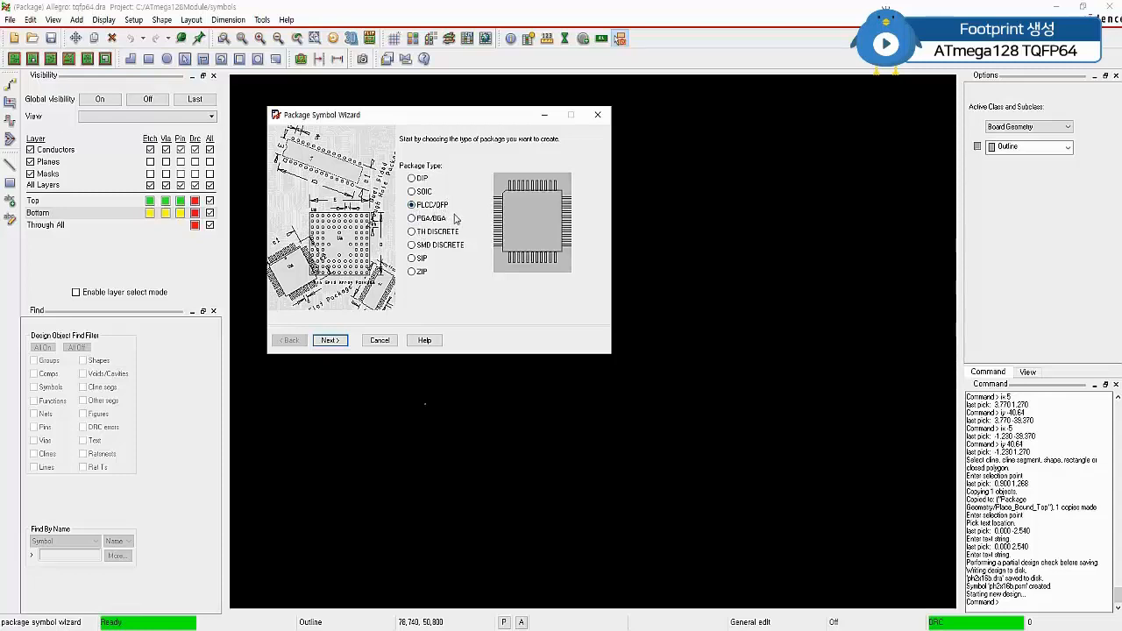
pyautogui.click(330, 340)
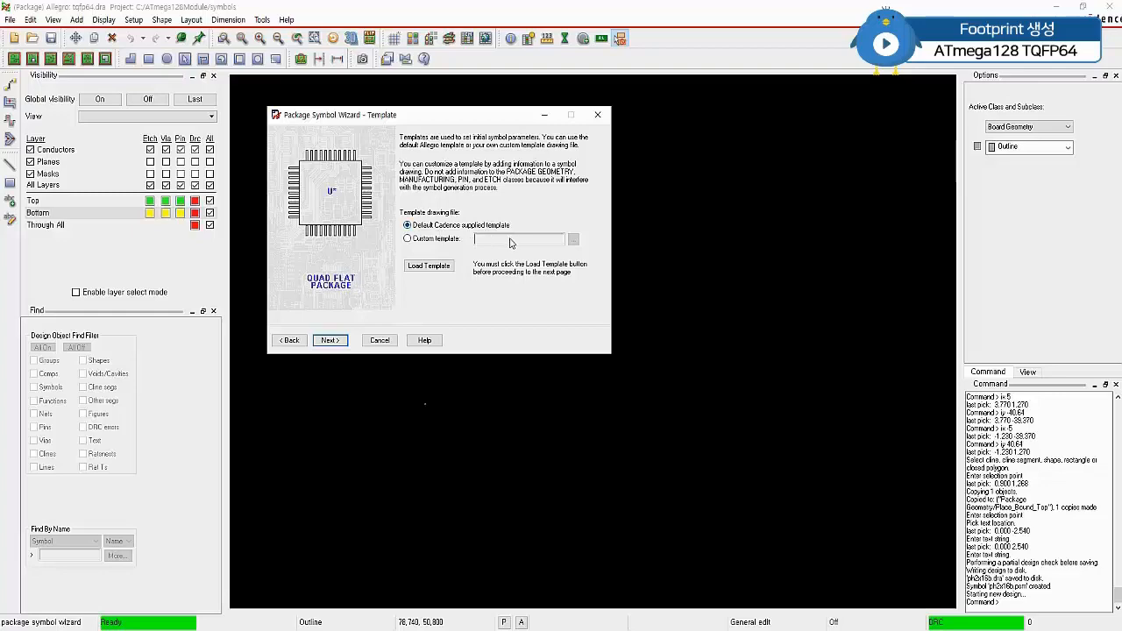
pyautogui.click(429, 266)
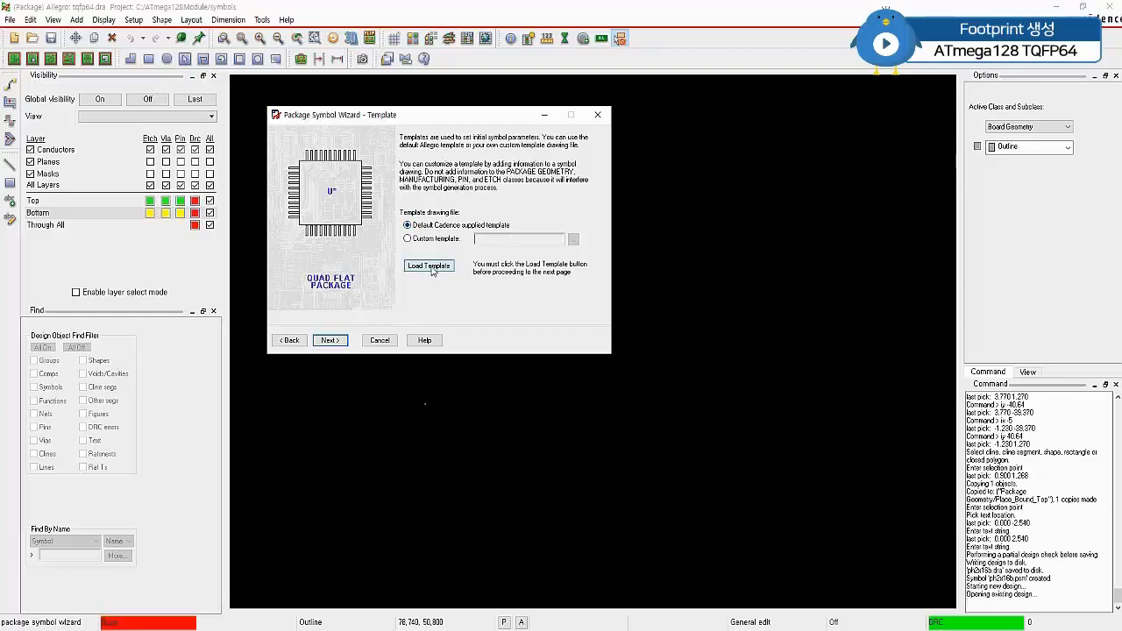
pyautogui.click(630, 343)
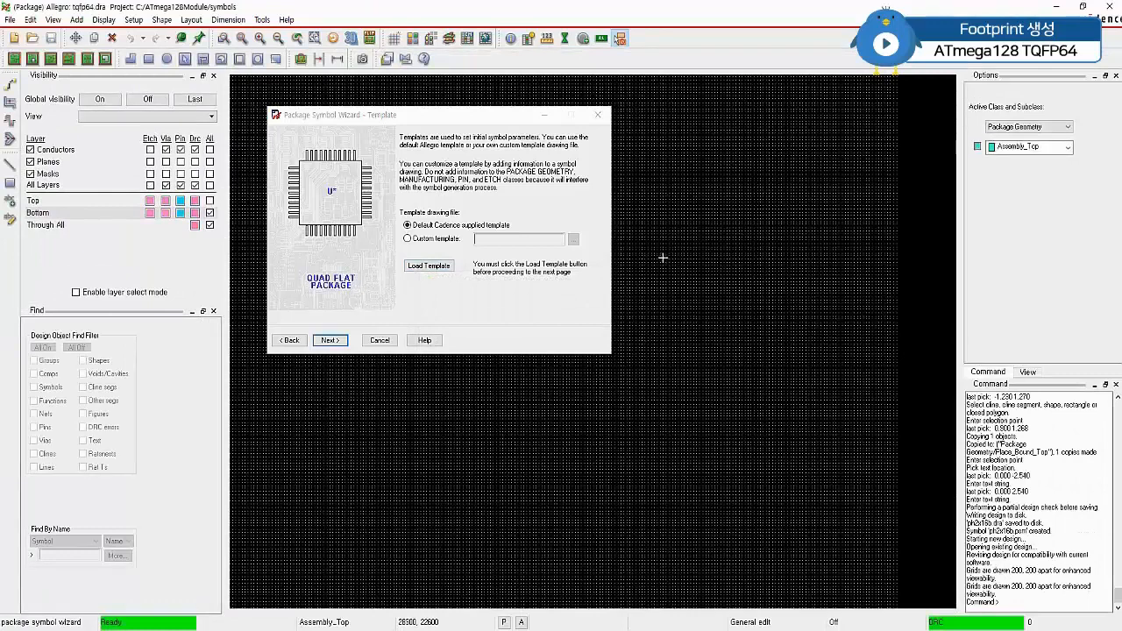
pyautogui.click(330, 340)
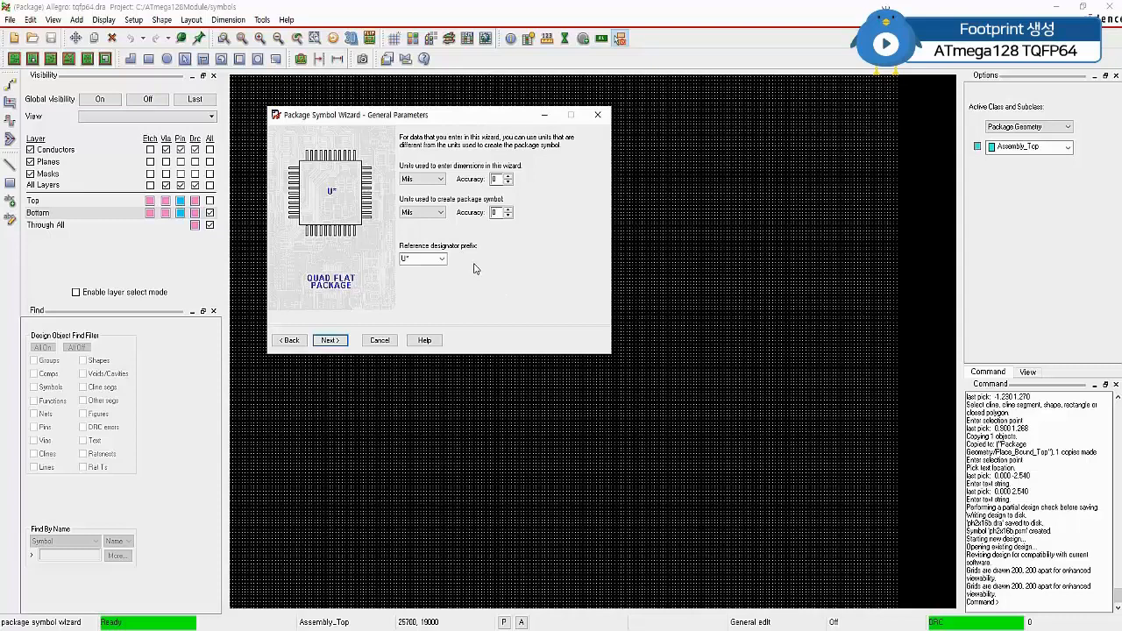
# Set both the dimension entry units and the package symbol units to Millimeter with an accuracy of 2.
pyautogui.click(440, 180)
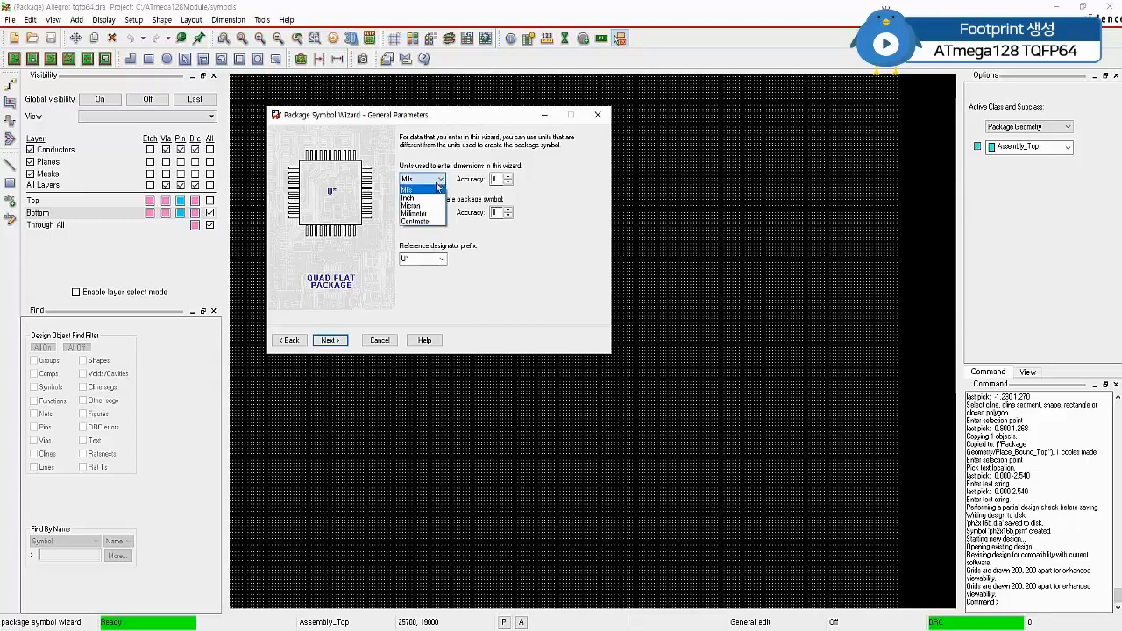
pyautogui.click(426, 215)
pyautogui.click(440, 213)
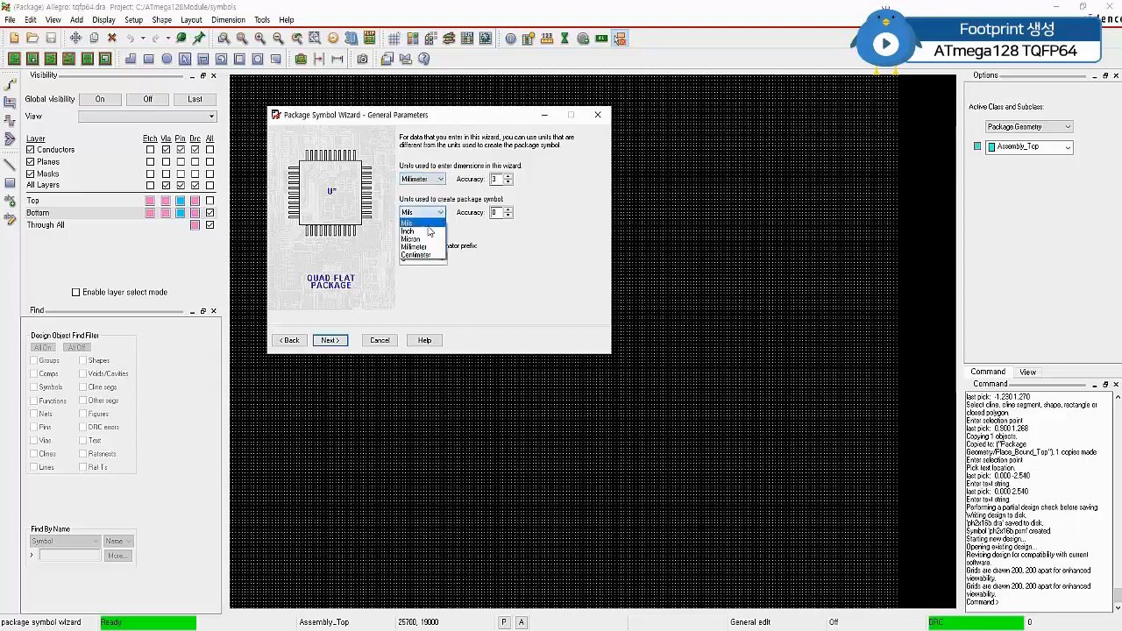
pyautogui.click(422, 248)
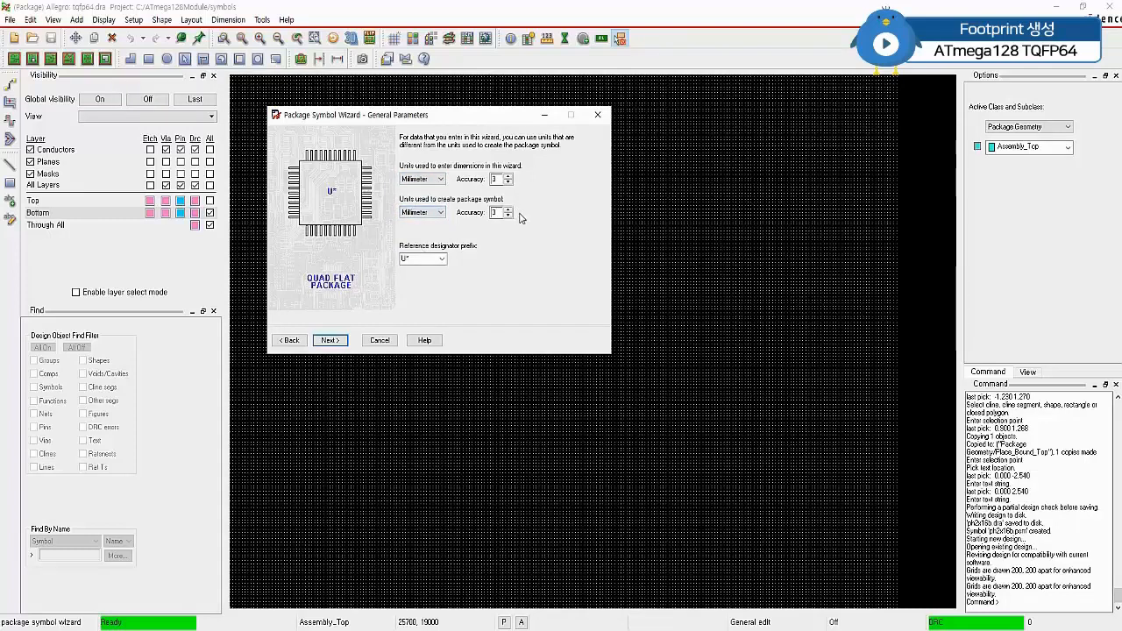
pyautogui.click(507, 182)
pyautogui.click(507, 214)
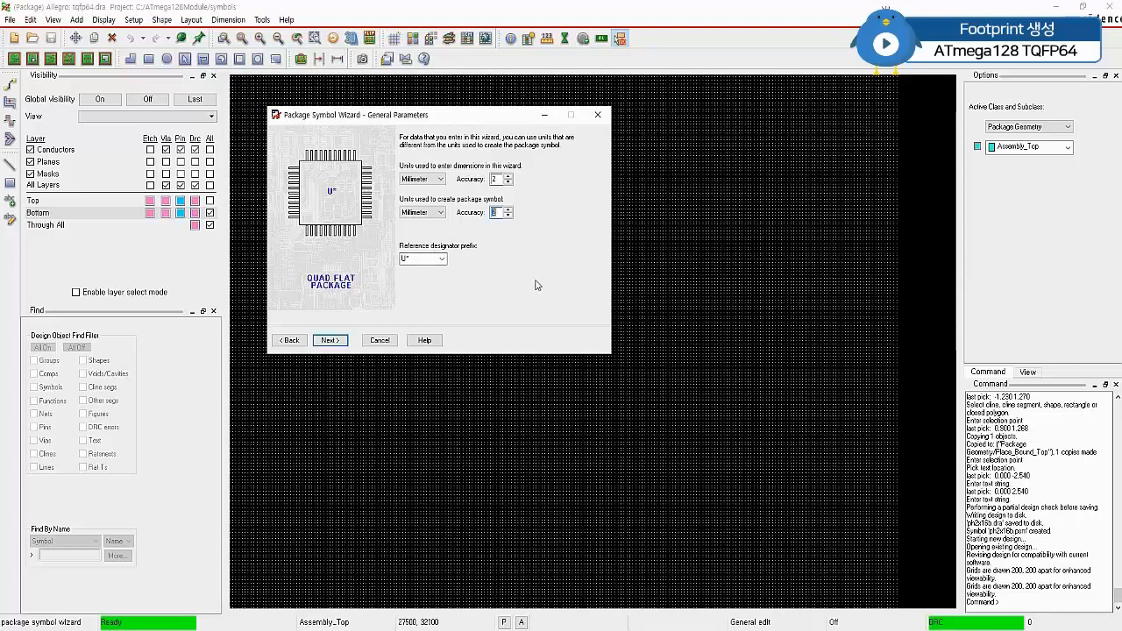
pyautogui.click(330, 342)
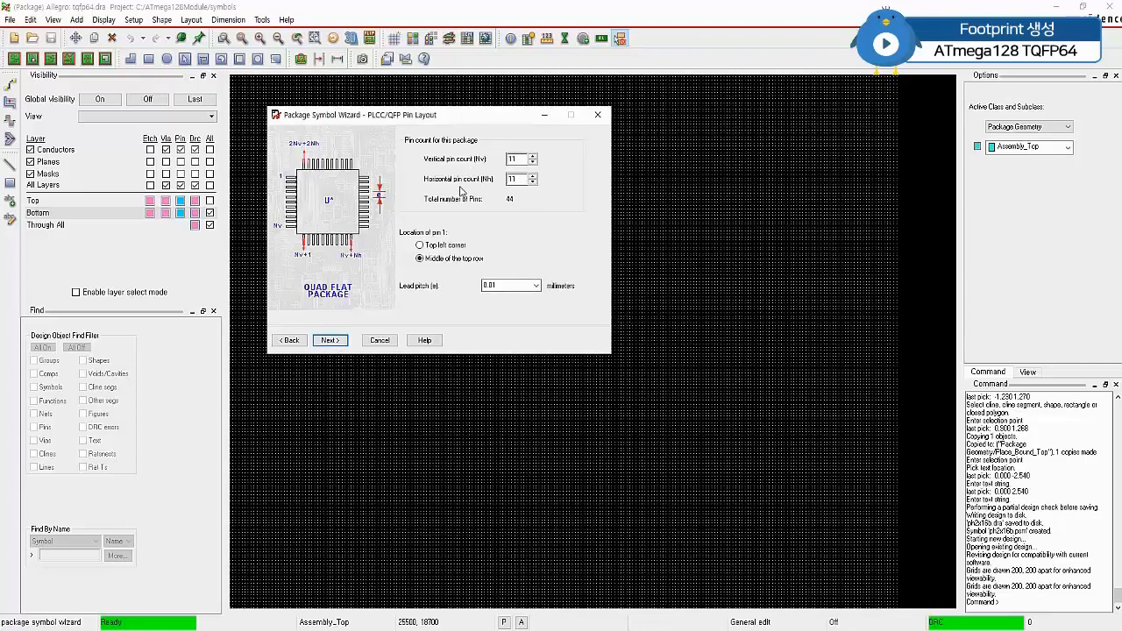
# Set the vertical and horizontal pin counts to 16 each.
pyautogui.doubleClick(514, 159)
pyautogui.write('16')
pyautogui.doubleClick(515, 179)
pyautogui.write('16')
pyautogui.keyDown('ctrl'); pyautogui.moveTo(489, 189); pyautogui.dragTo(538, 208); pyautogui.keyUp('ctrl')
pyautogui.moveTo(547, 159)
pyautogui.mouseDown()
pyautogui.moveTo(563, 168)
pyautogui.moveTo(554, 178)
pyautogui.mouseUp()
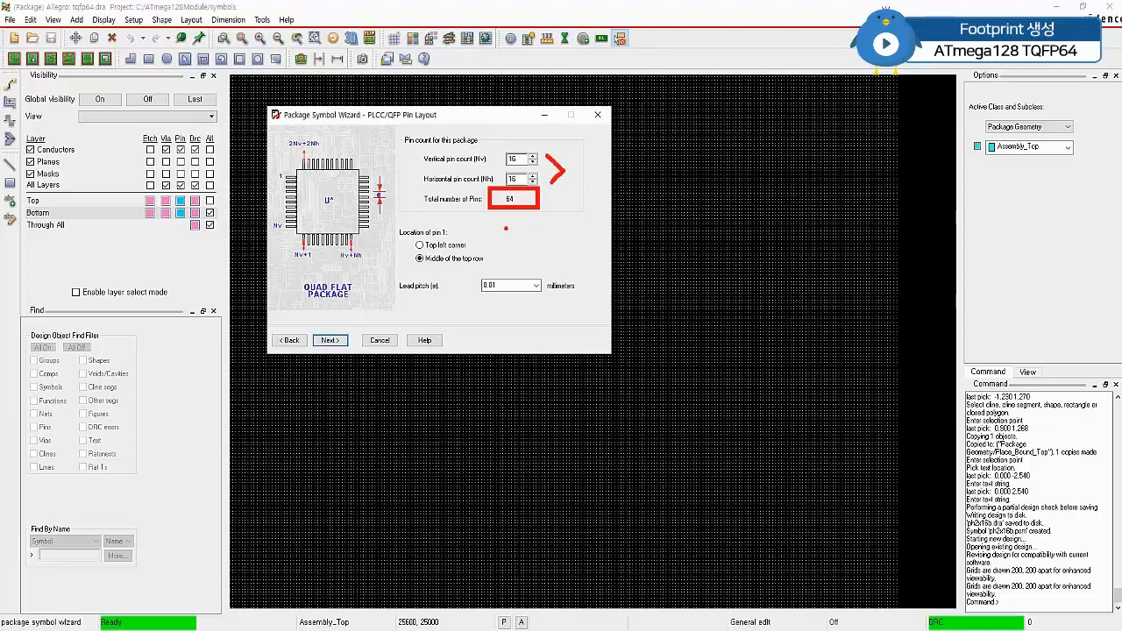
pyautogui.press('Escape')
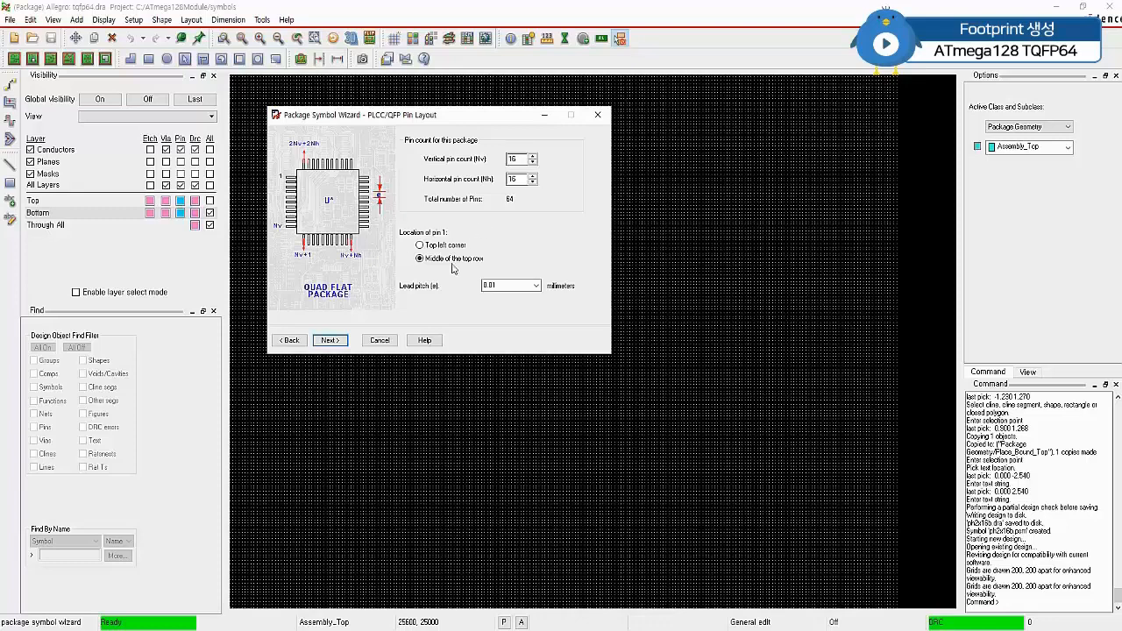
# Locate pin 1 at the top left corner and set the lead pitch to 0.80 mm.
pyautogui.click(420, 245)
pyautogui.moveTo(502, 288); pyautogui.dragTo(467, 288)
pyautogui.write('0.80')
pyautogui.click(332, 340)
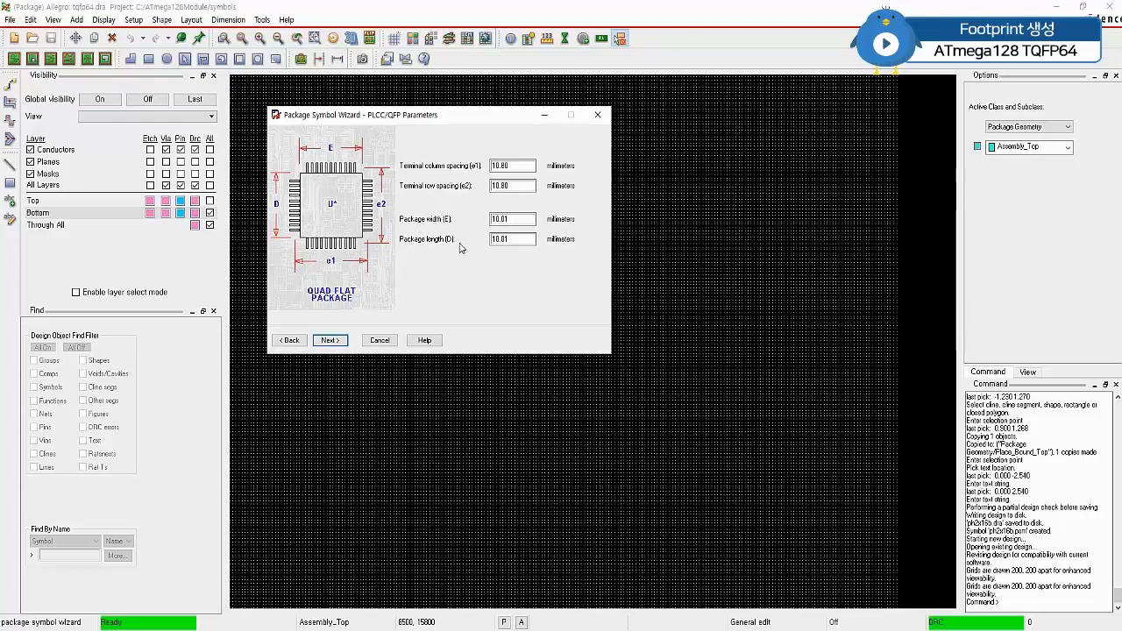
# Set the terminal column spacing (e1) and terminal row spacing (e2) to 15.7 mm each.
pyautogui.moveTo(525, 166); pyautogui.dragTo(463, 179)
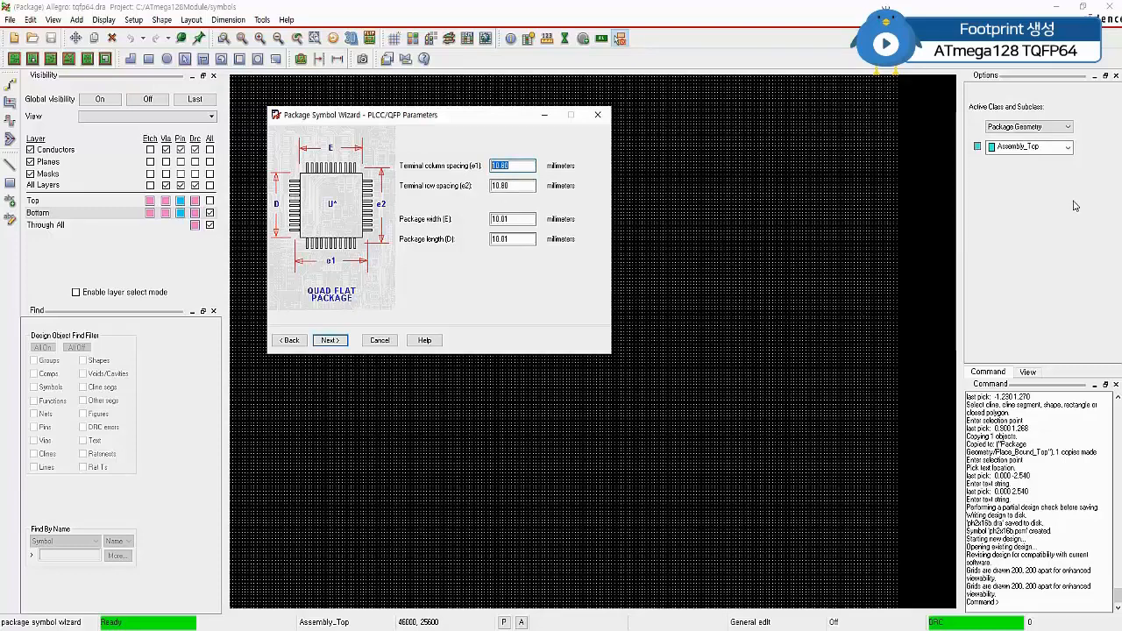
pyautogui.write('15.7')
pyautogui.press('Tab')
pyautogui.write('15')
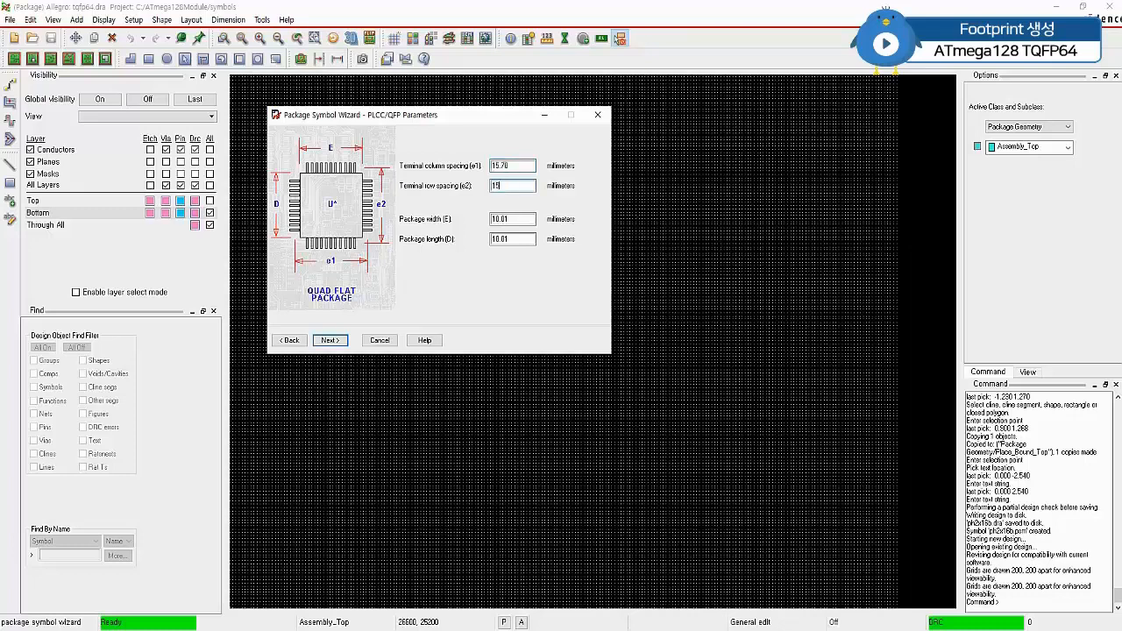
pyautogui.write('.7')
pyautogui.press('Tab')
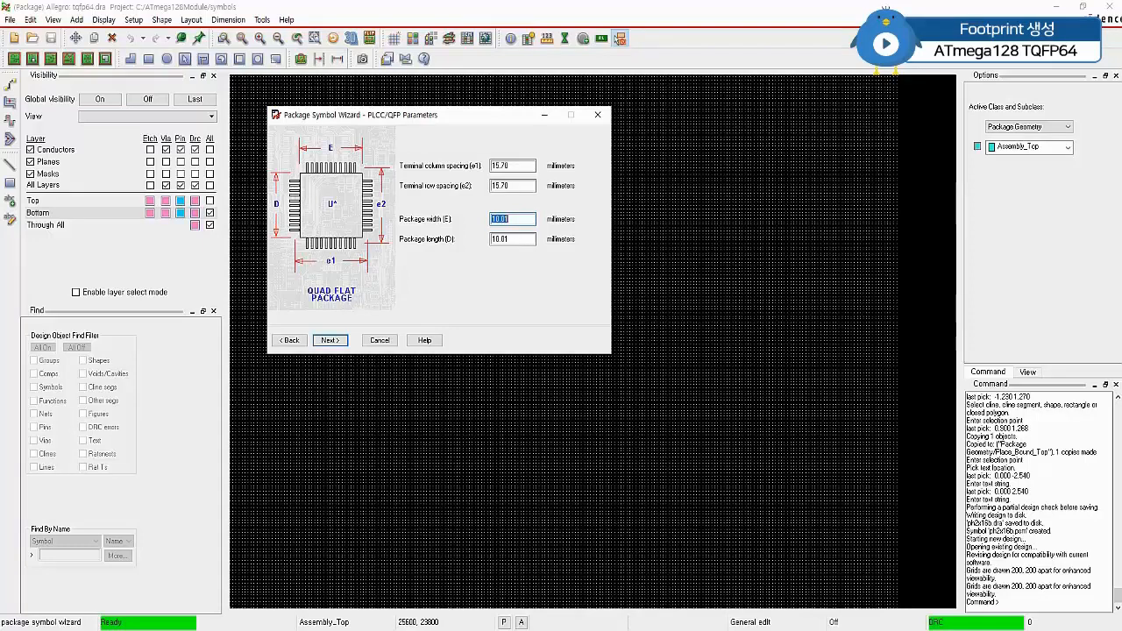
# Set the package width (E) and package length (D) to 13.15 mm each and proceed to the padstack settings.
pyautogui.write('13.15')
pyautogui.press('Tab')
pyautogui.write('13.15')
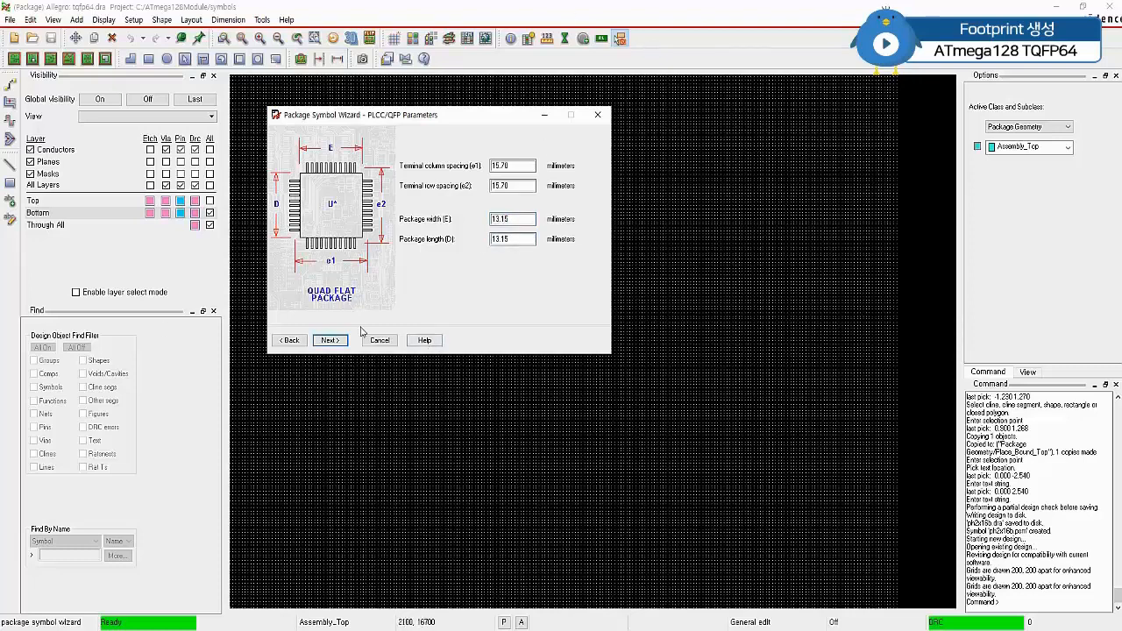
pyautogui.click(330, 342)
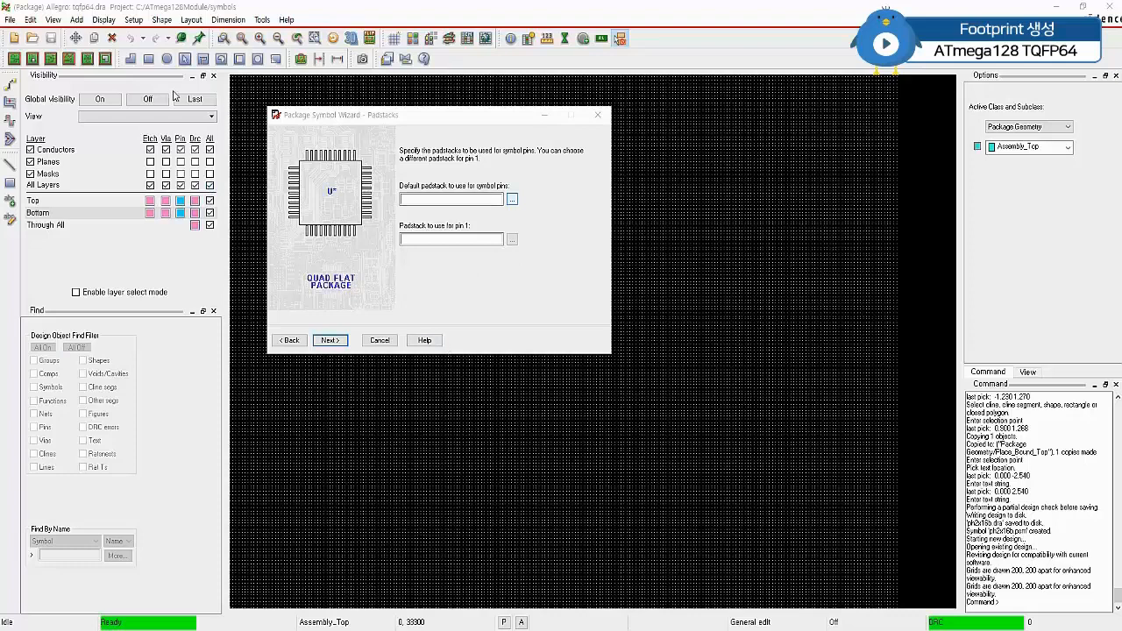
# Open the Library category under Paths in the user preferences.
pyautogui.click(132, 20)
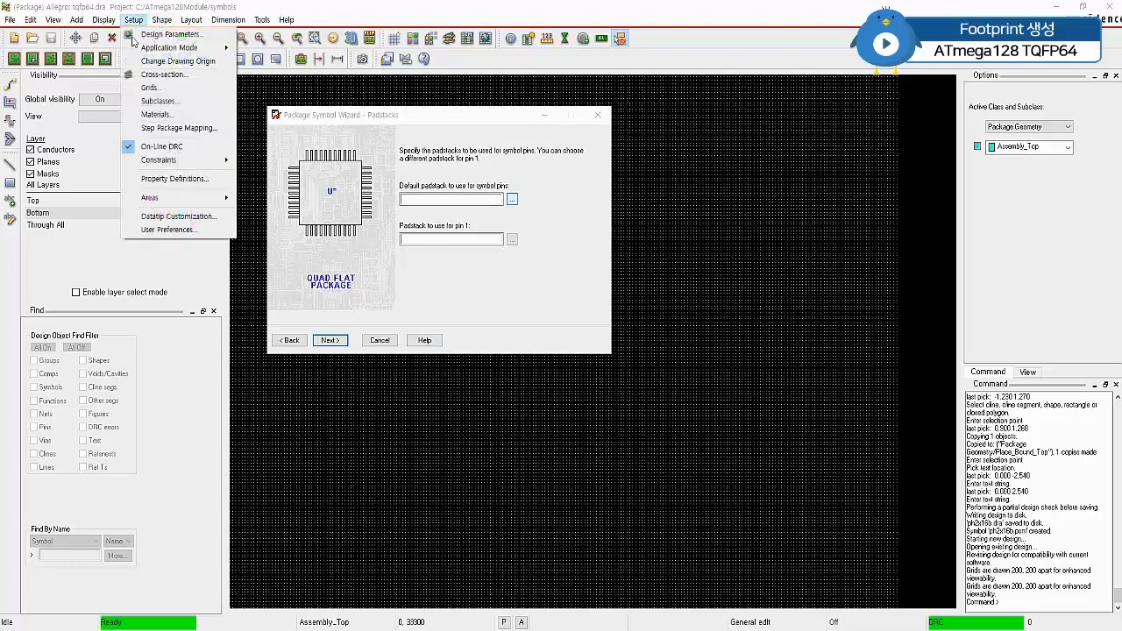
pyautogui.click(181, 231)
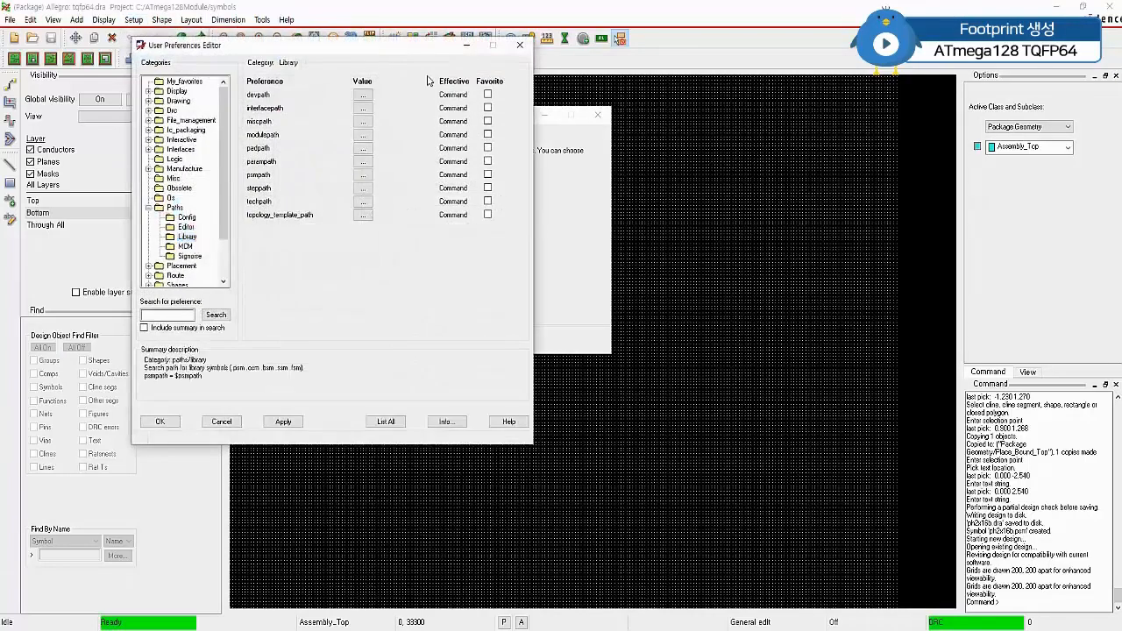
pyautogui.click(168, 224)
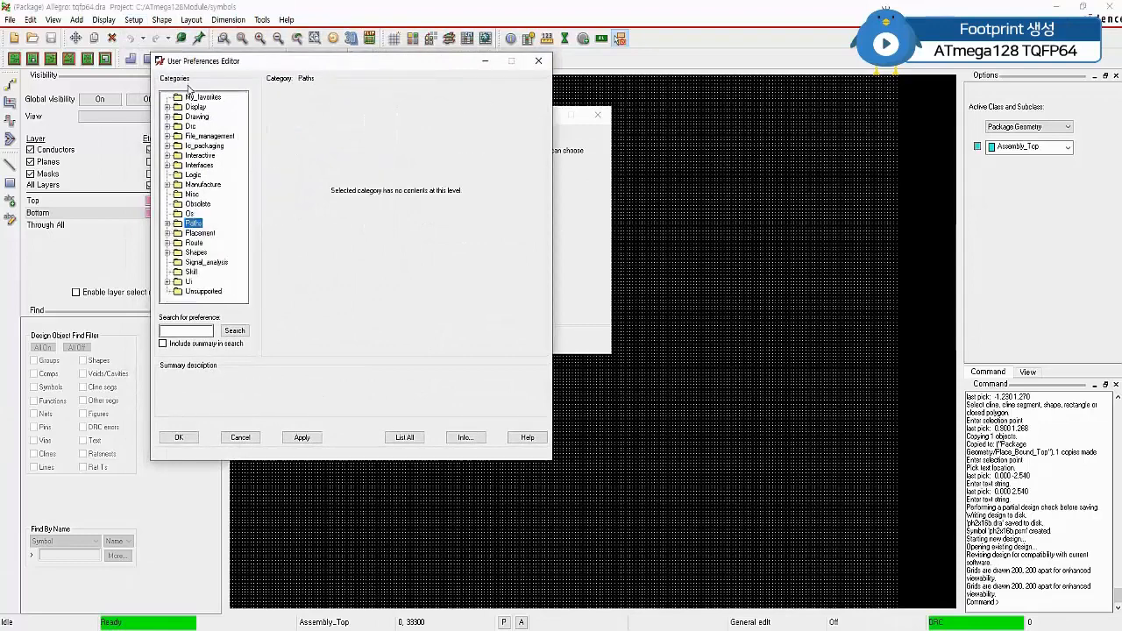
pyautogui.doubleClick(196, 225)
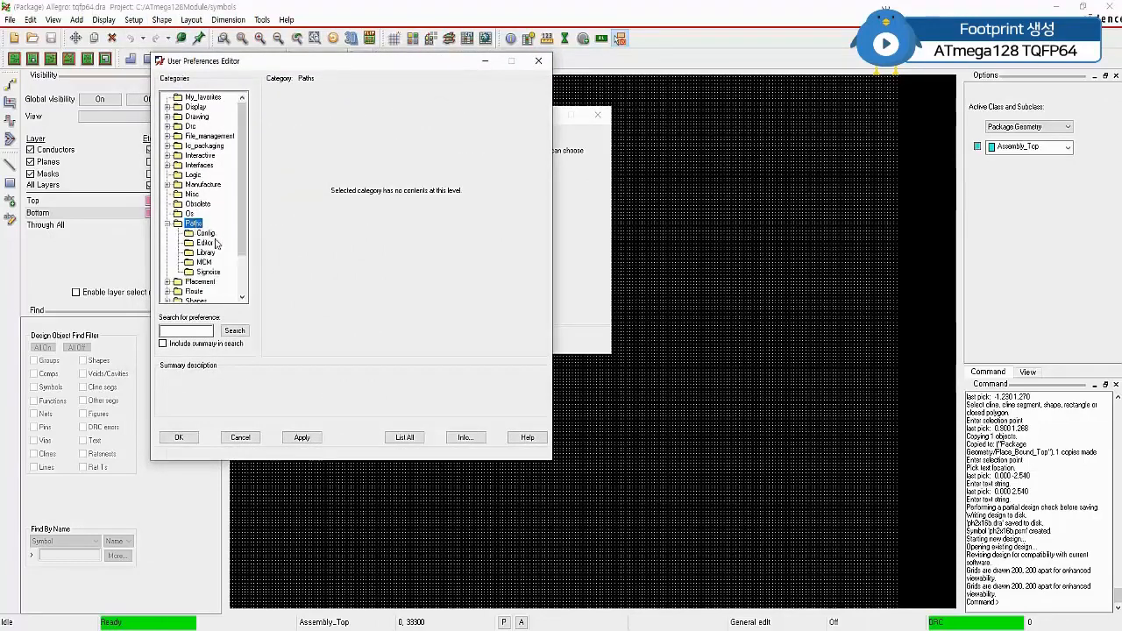
pyautogui.click(208, 252)
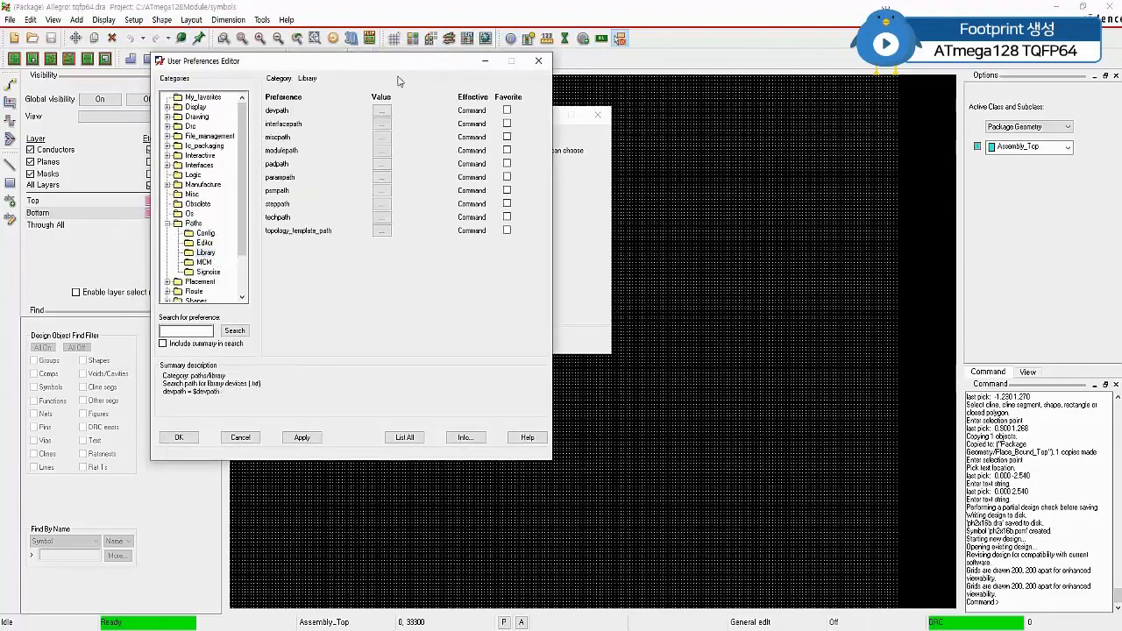
pyautogui.moveTo(401, 61); pyautogui.dragTo(427, 112)
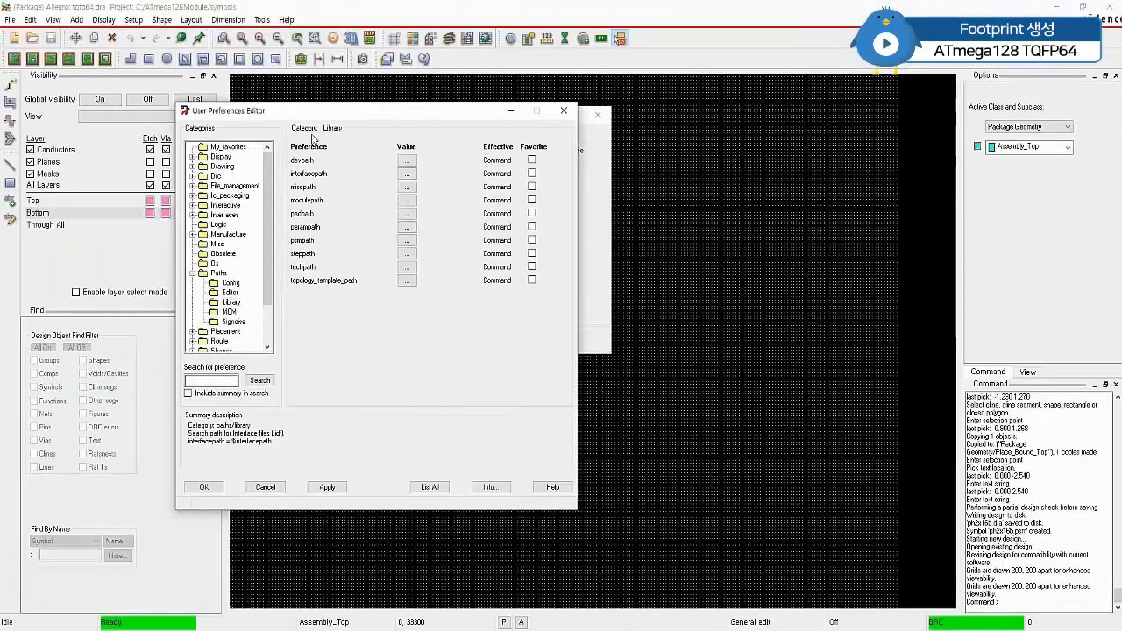
# Add the directory C:\ATmega128Module\pads to the padpath preference.
pyautogui.click(408, 213)
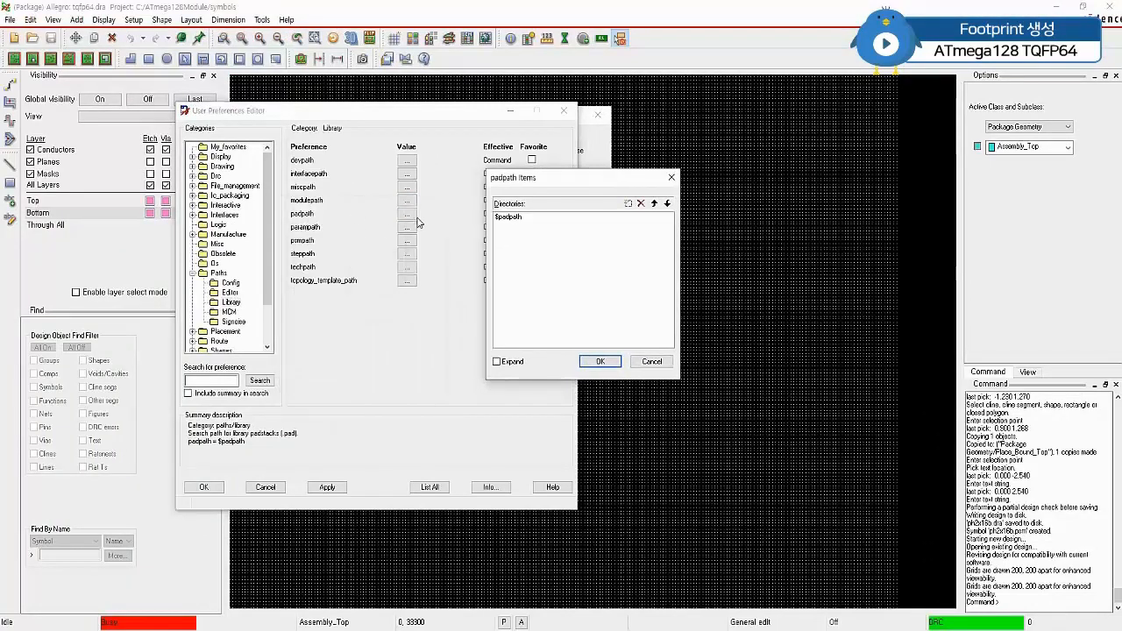
pyautogui.click(628, 204)
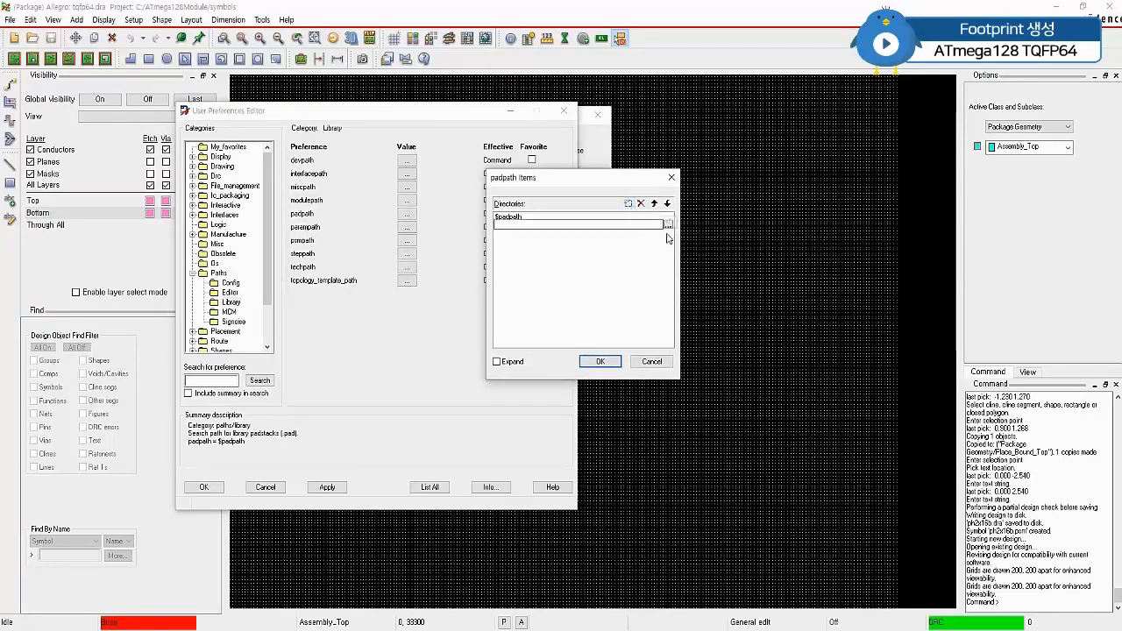
pyautogui.click(669, 224)
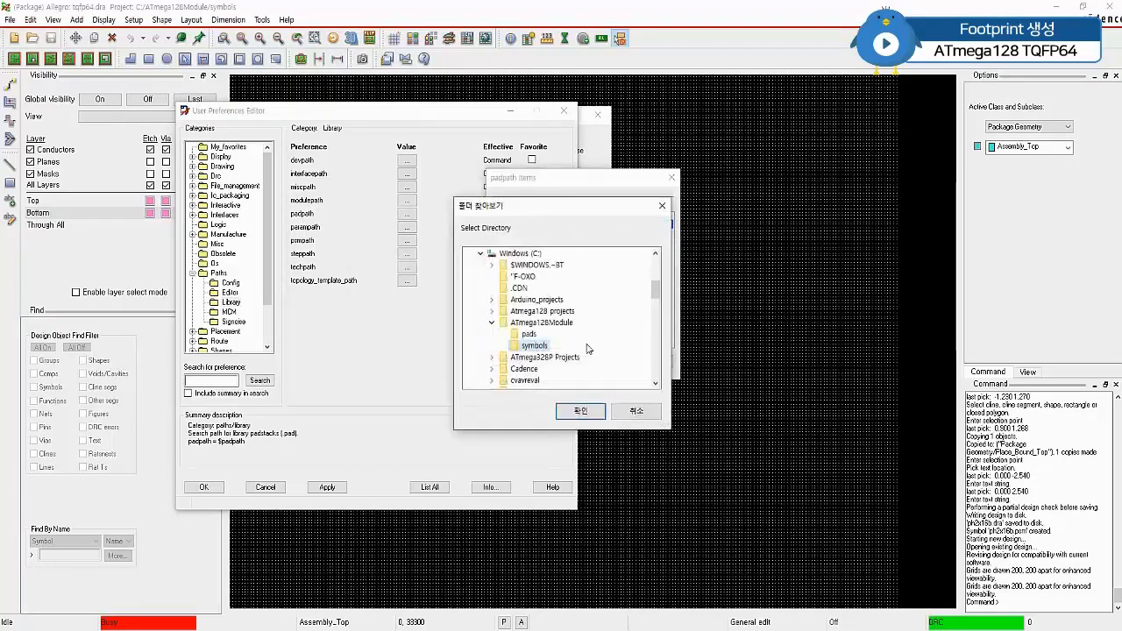
pyautogui.click(529, 334)
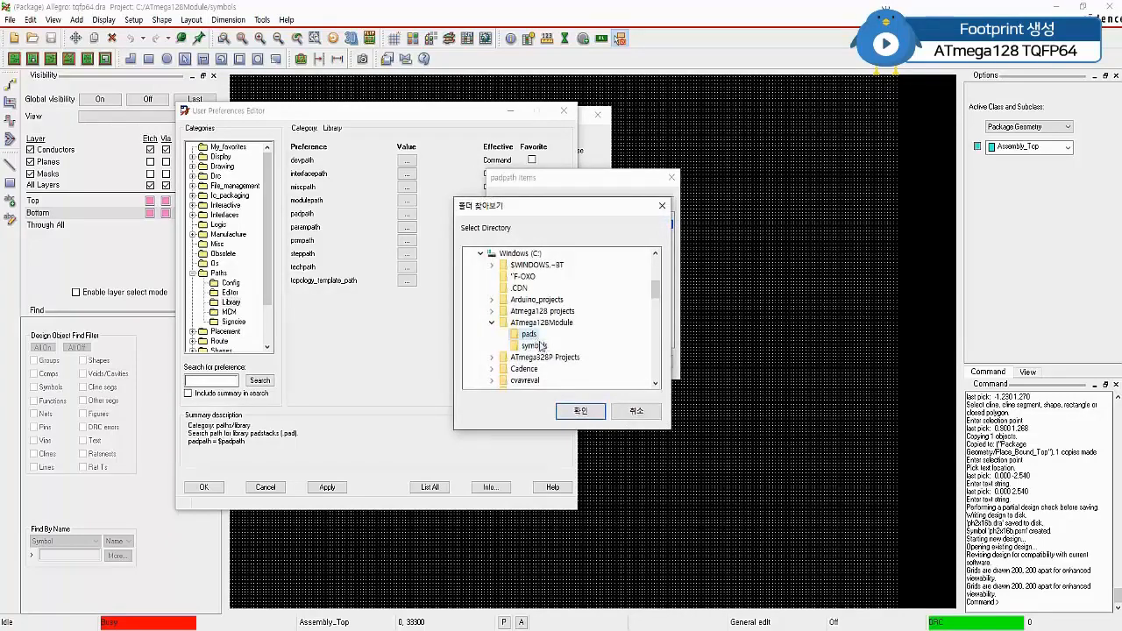
pyautogui.click(579, 412)
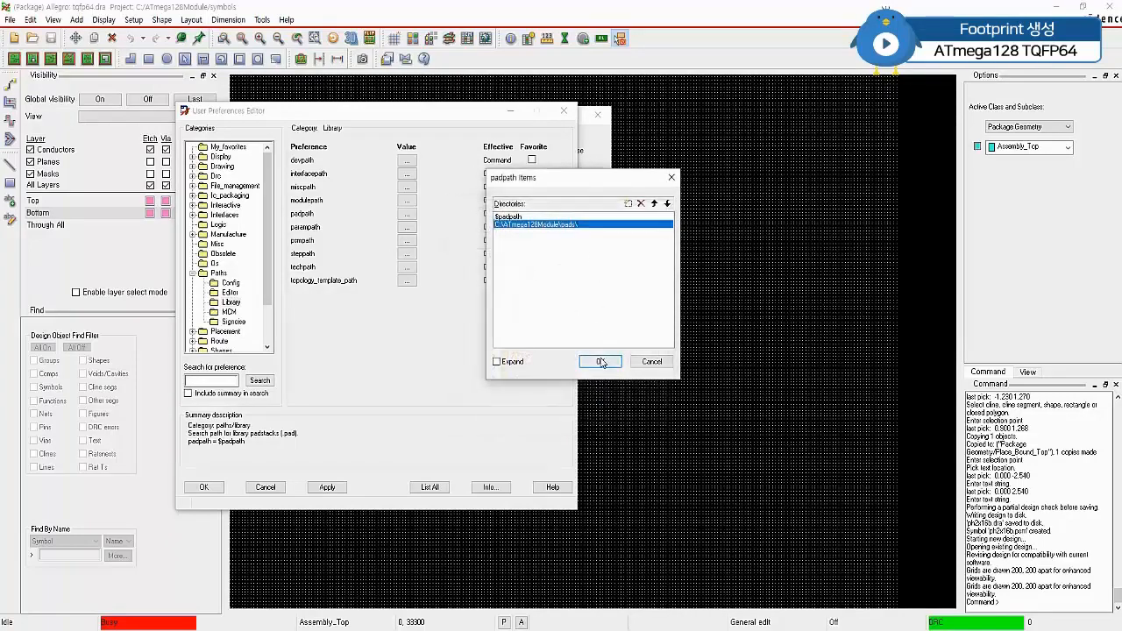
pyautogui.click(601, 362)
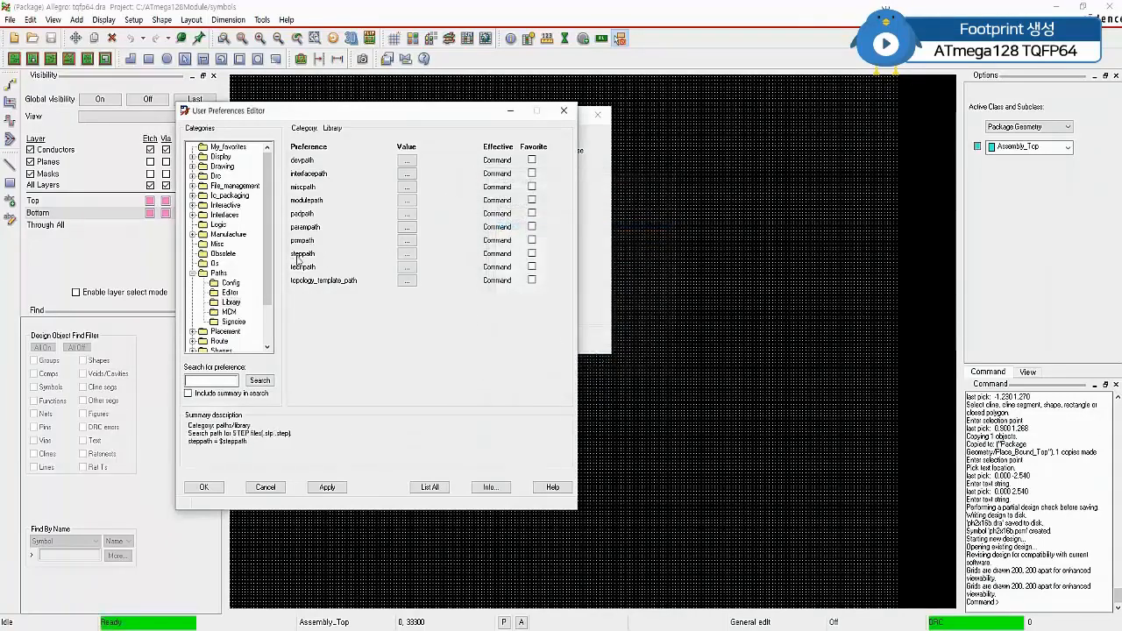
# Add the directory C:\ATmega128Module\symbols to the psmpath preference, then apply and close the user preferences.
pyautogui.click(406, 246)
pyautogui.moveTo(409, 210); pyautogui.dragTo(630, 196)
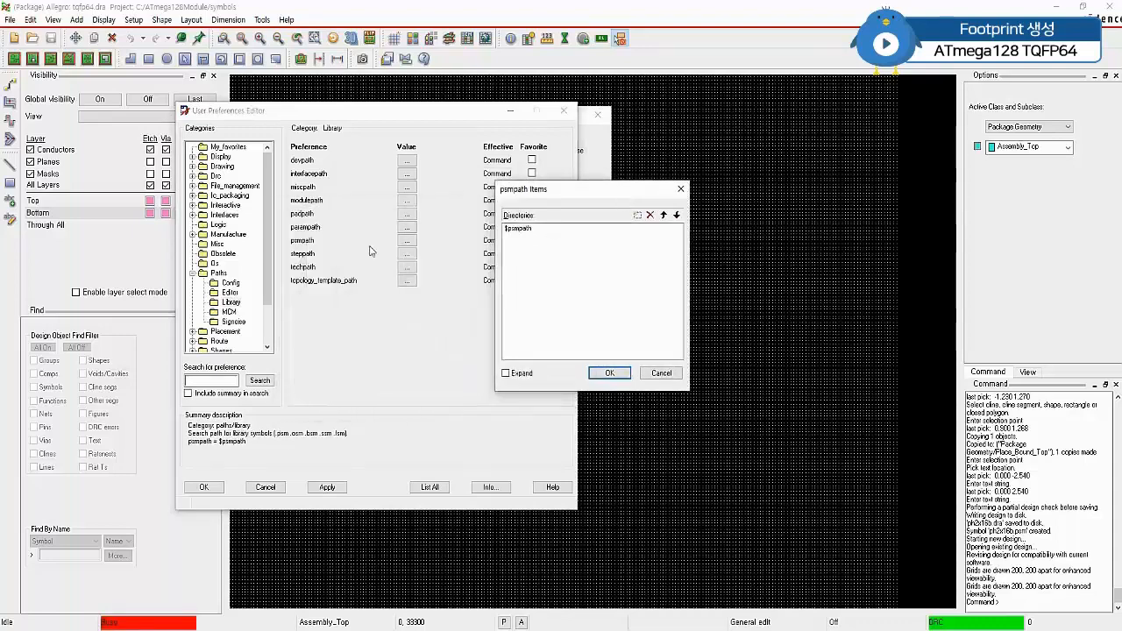
pyautogui.click(638, 216)
pyautogui.click(677, 236)
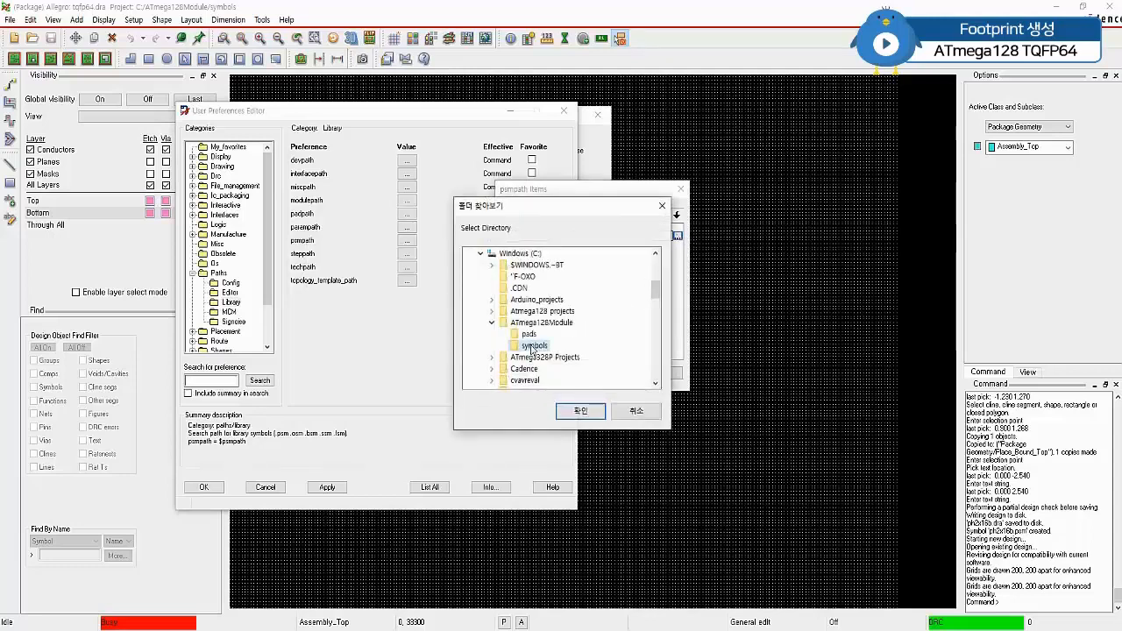
pyautogui.click(580, 410)
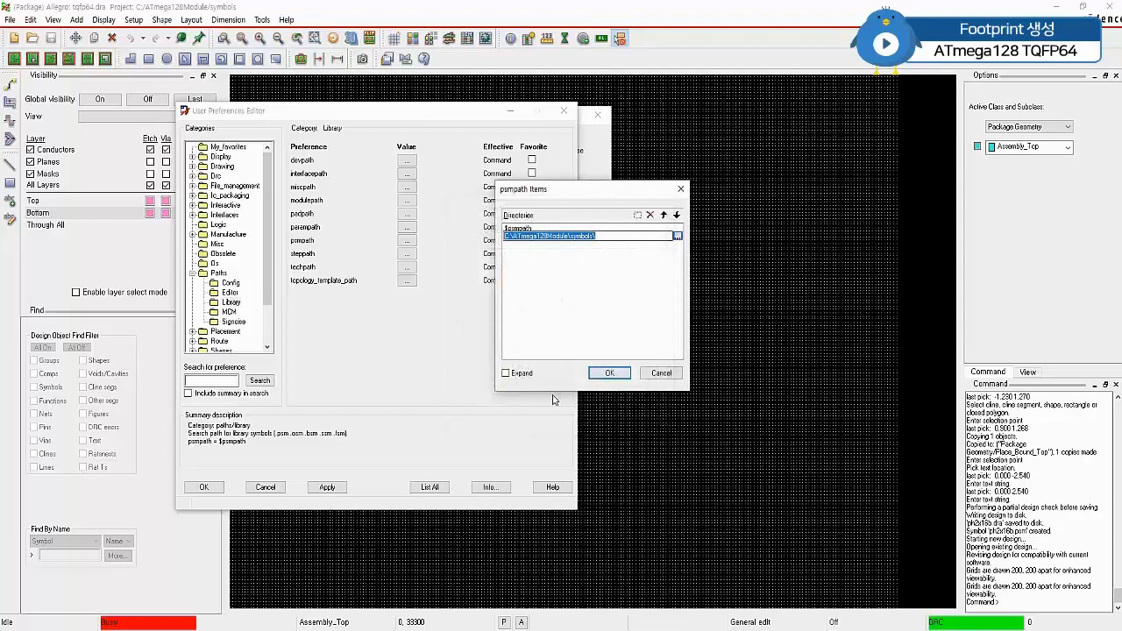
pyautogui.click(609, 375)
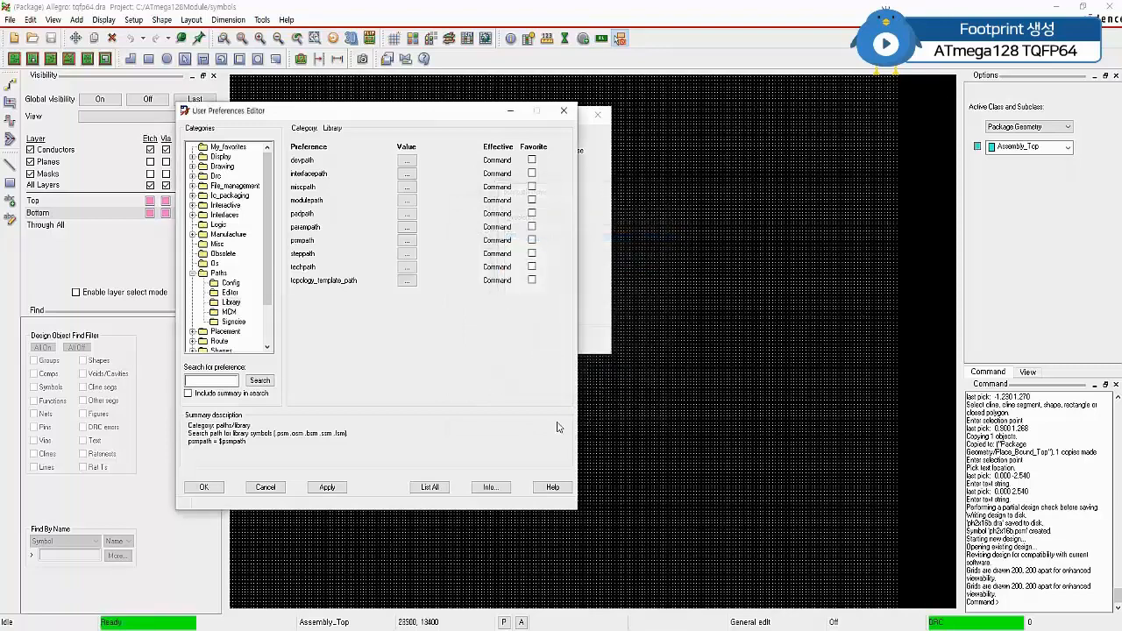
pyautogui.click(326, 487)
pyautogui.click(202, 487)
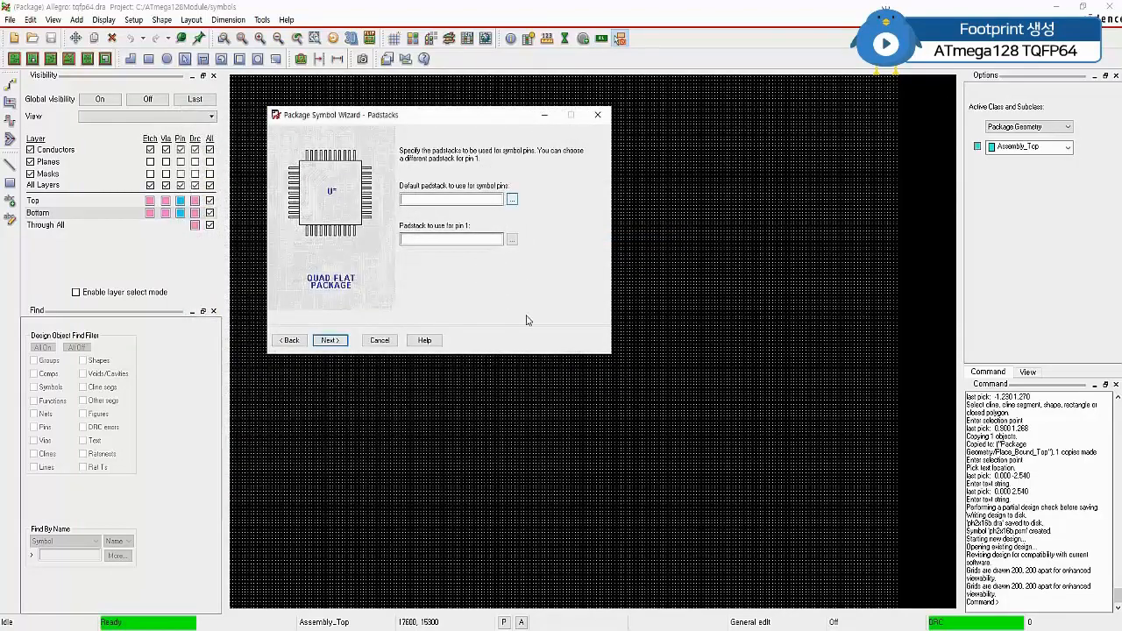
# Filter the library padstacks by smd1_7*, assign Smd1_7X0_5 as the default pin padstack and proceed to symbol compilation.
pyautogui.click(513, 200)
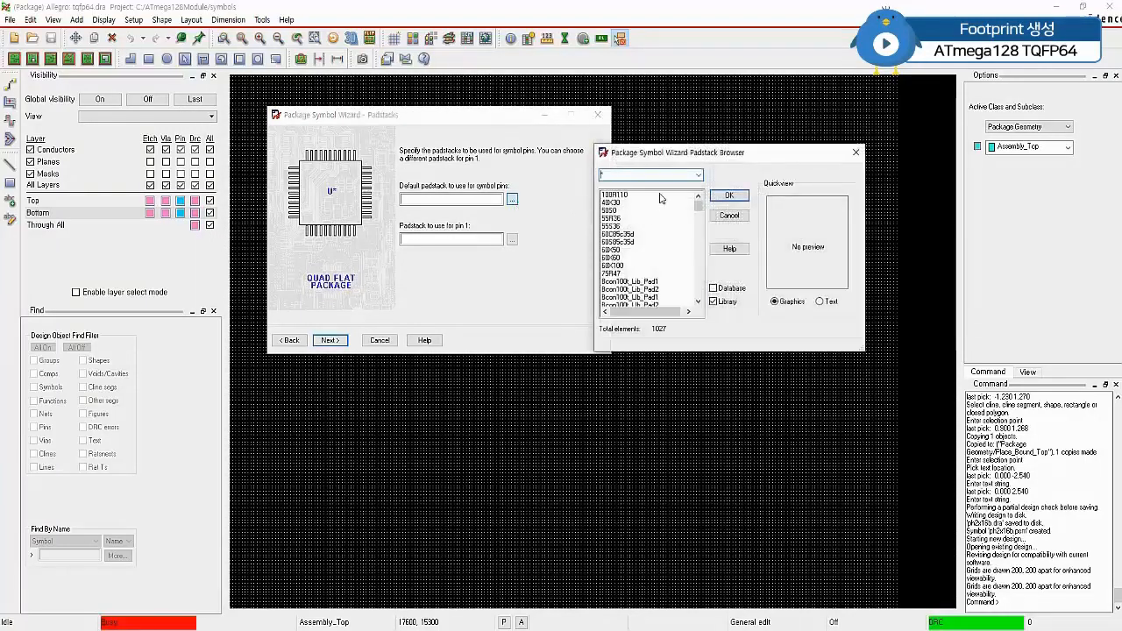
pyautogui.write('smd1_7f')
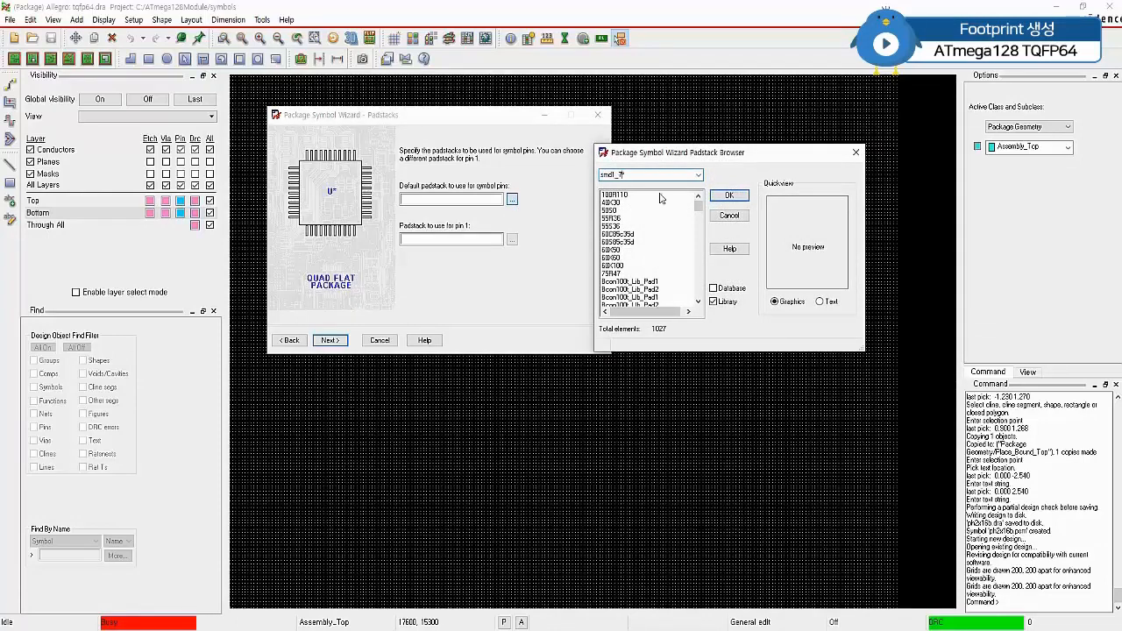
pyautogui.press('Return')
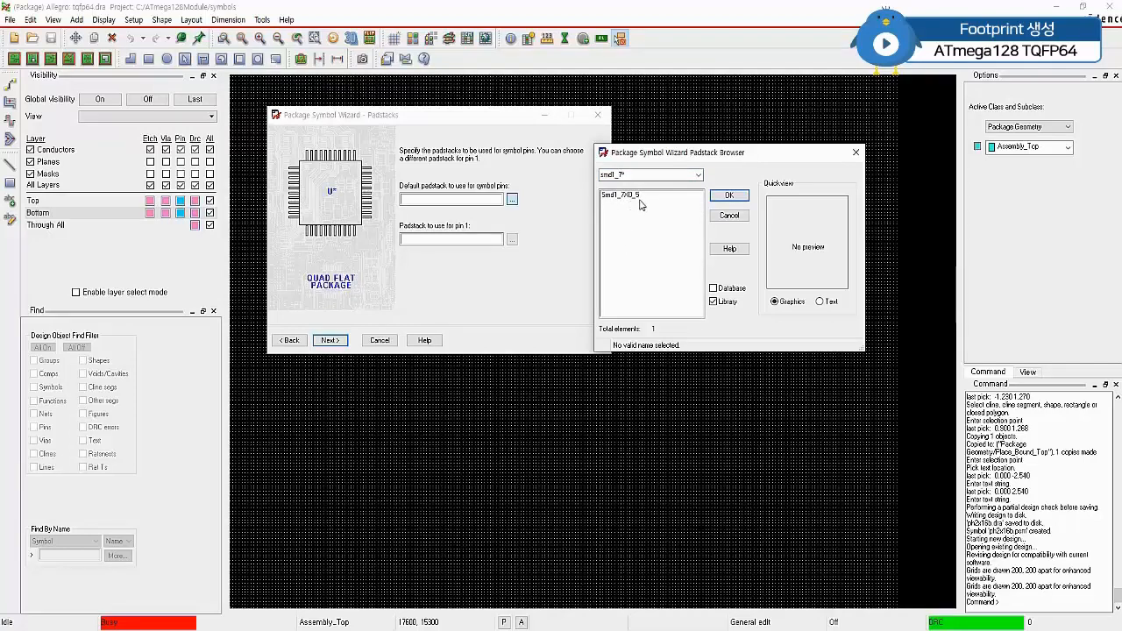
pyautogui.click(619, 205)
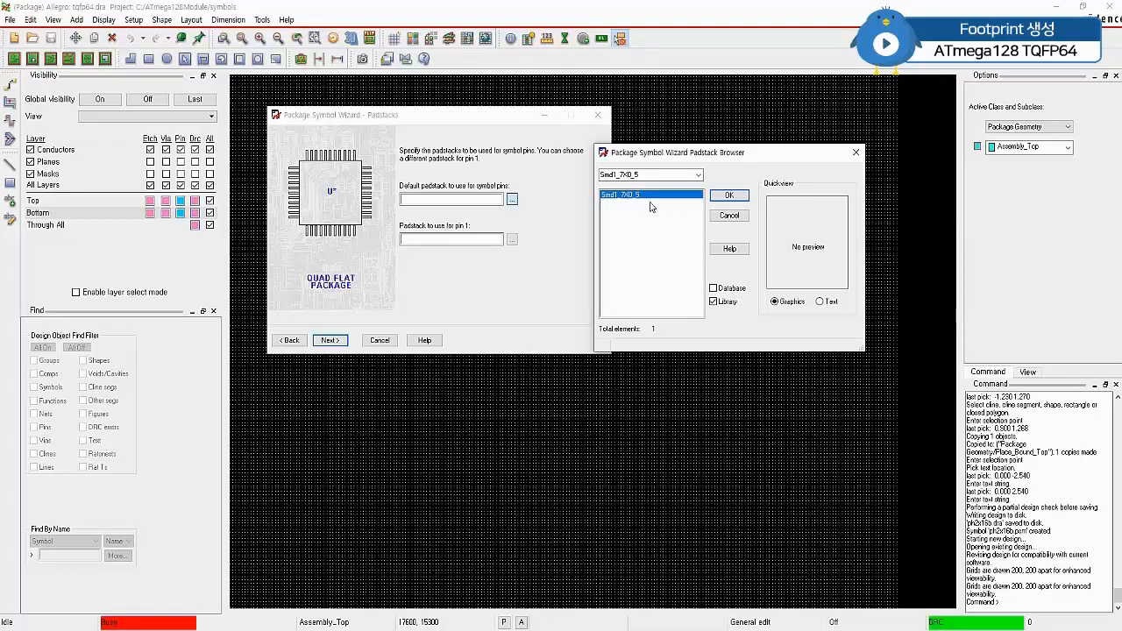
pyautogui.click(726, 197)
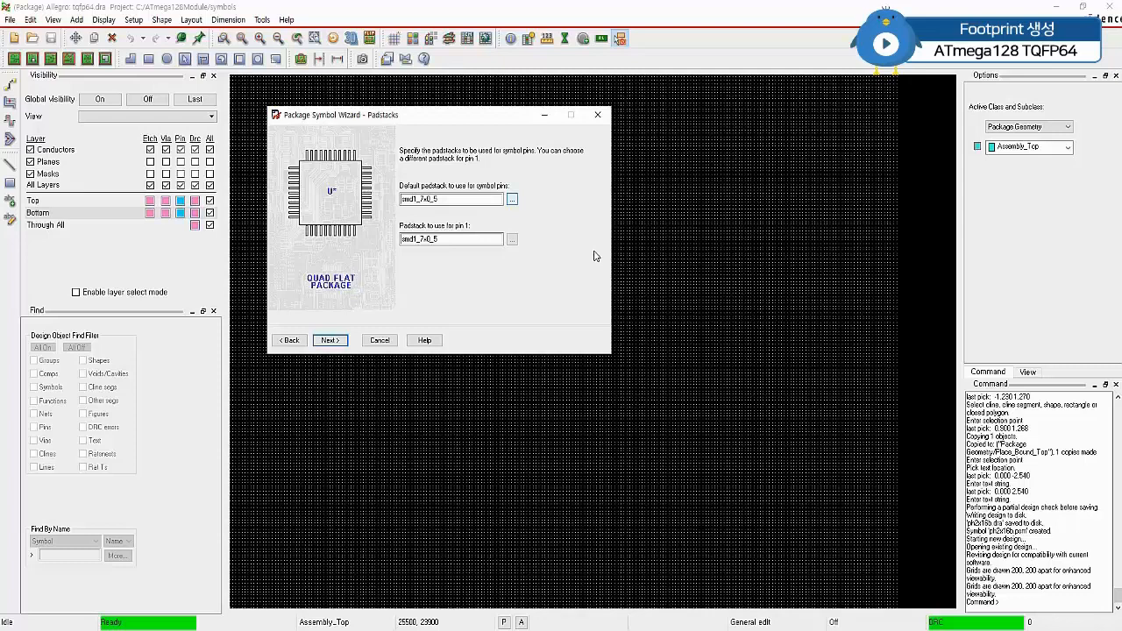
pyautogui.click(335, 343)
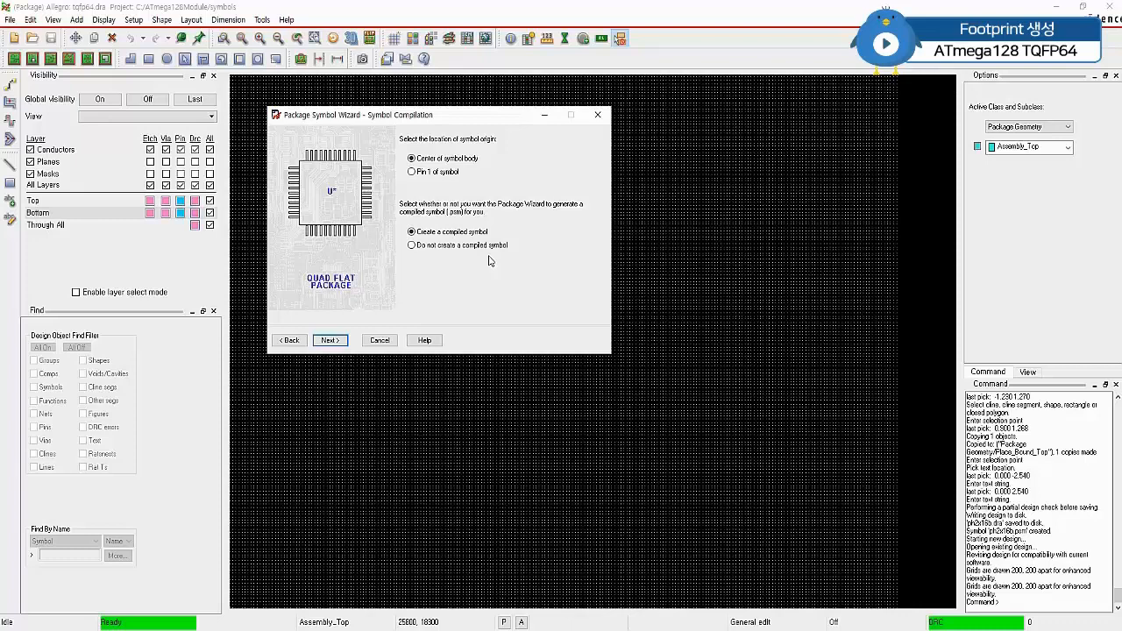
# Choose not to create a compiled symbol and finish the wizard to generate the tqfp64.dra package drawing.
pyautogui.click(412, 245)
pyautogui.click(342, 340)
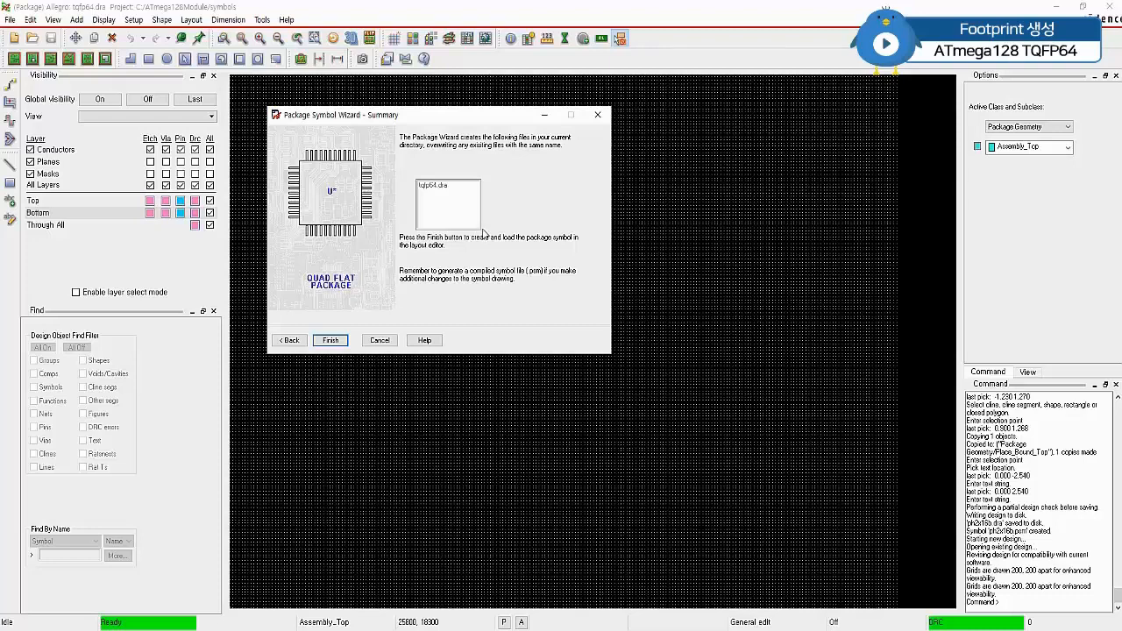
pyautogui.click(330, 340)
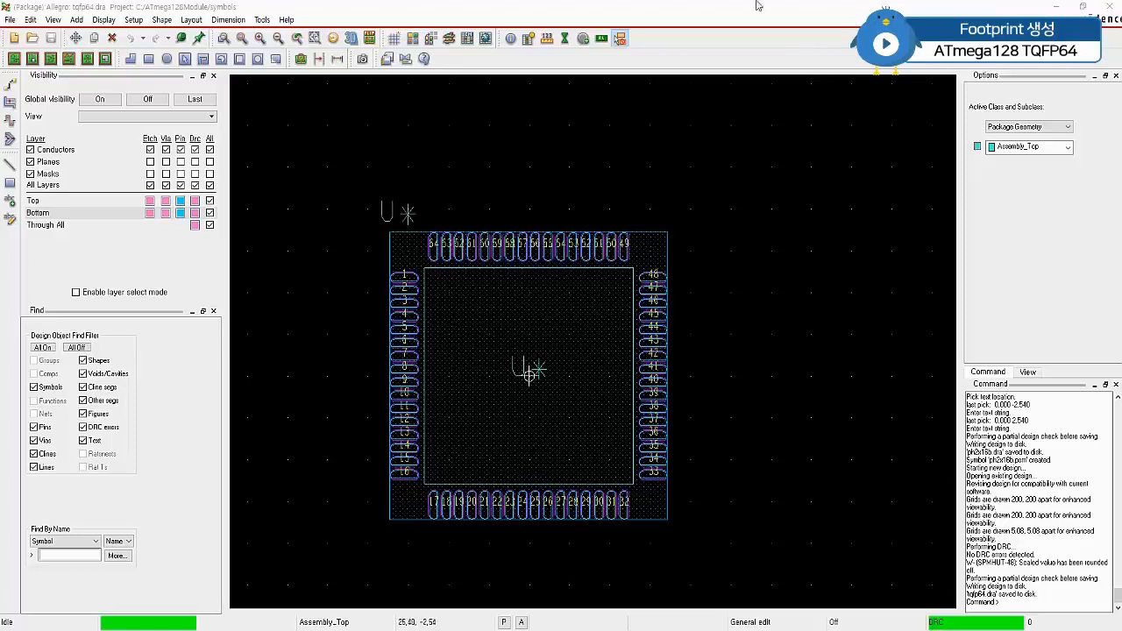
# Set the Non-Etch grid spacing to 0.50 in both x and y.
pyautogui.rightClick(459, 120)
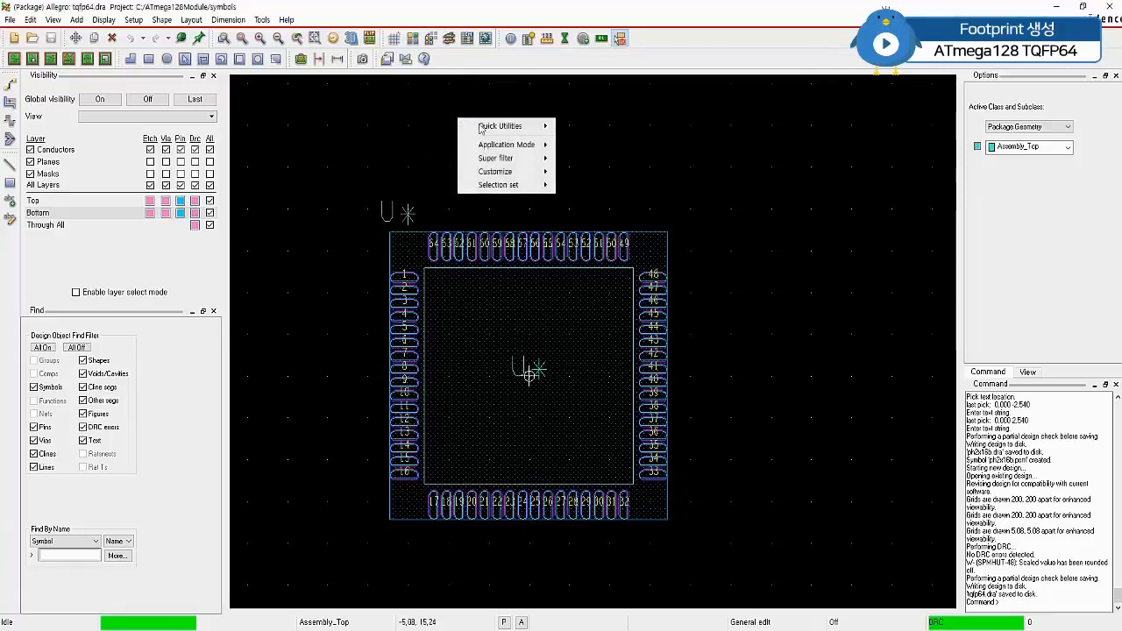
pyautogui.moveTo(480, 129)
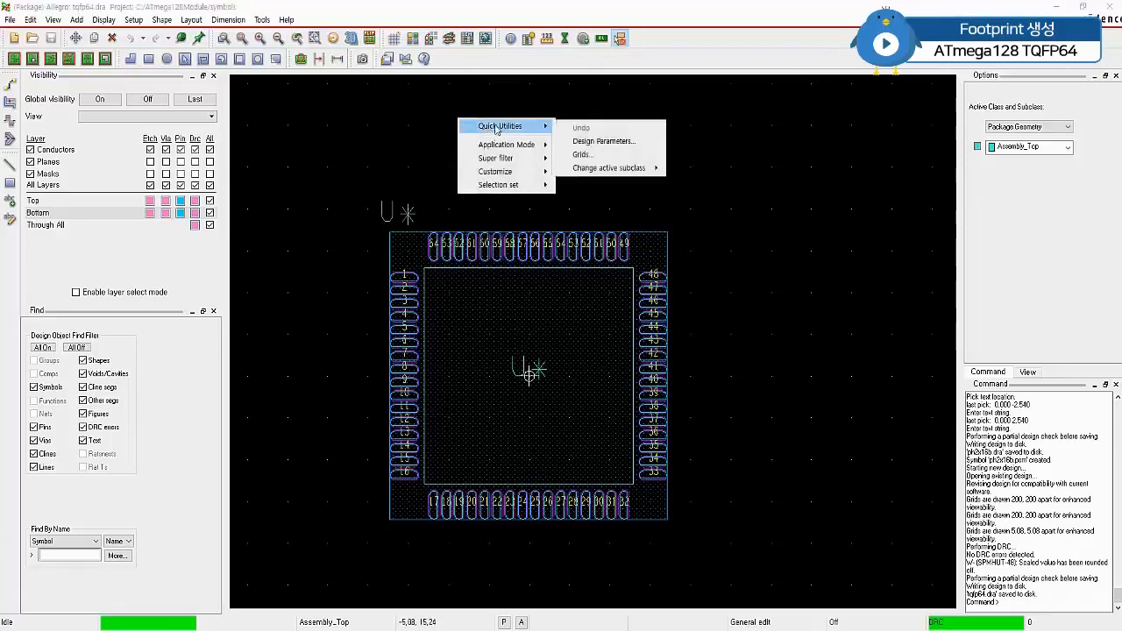
pyautogui.click(603, 156)
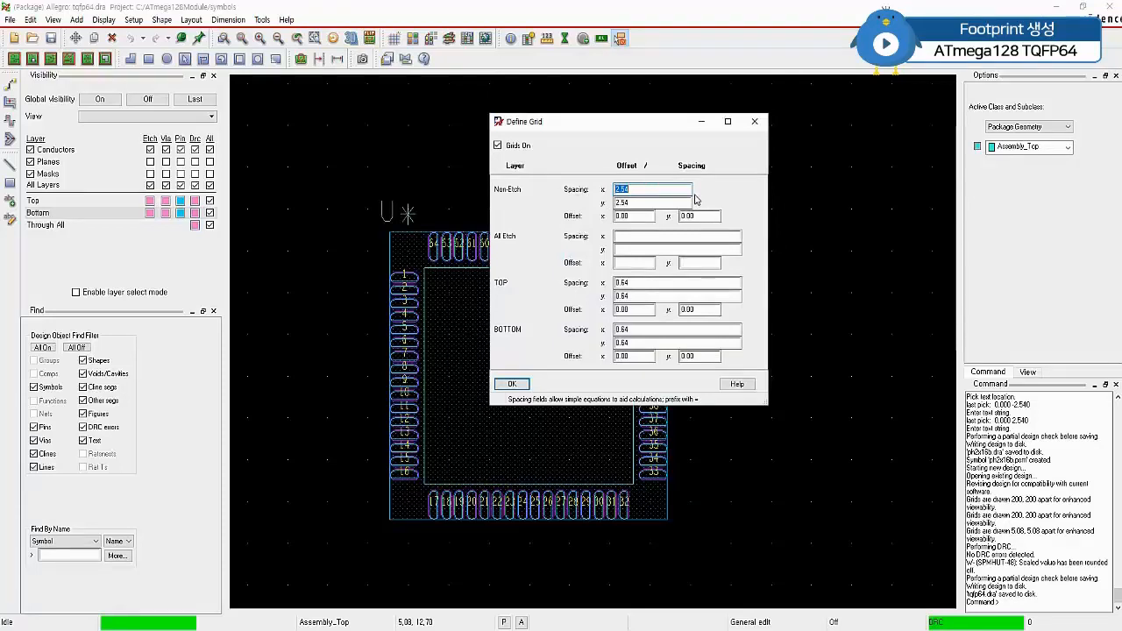
pyautogui.write('0')
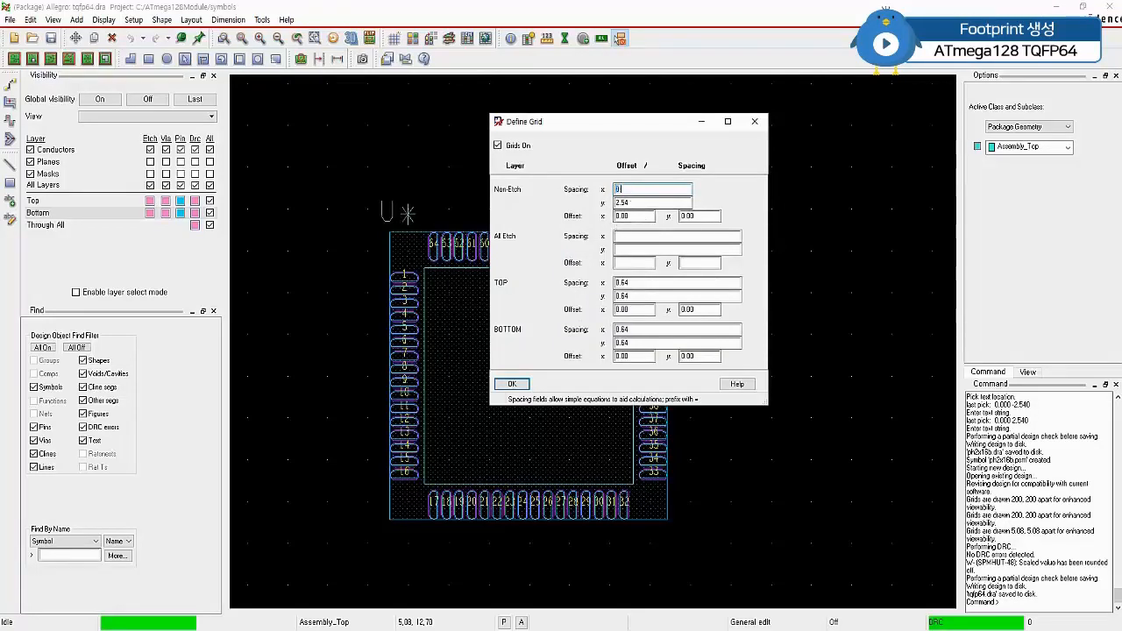
pyautogui.write('.50')
pyautogui.press('Tab')
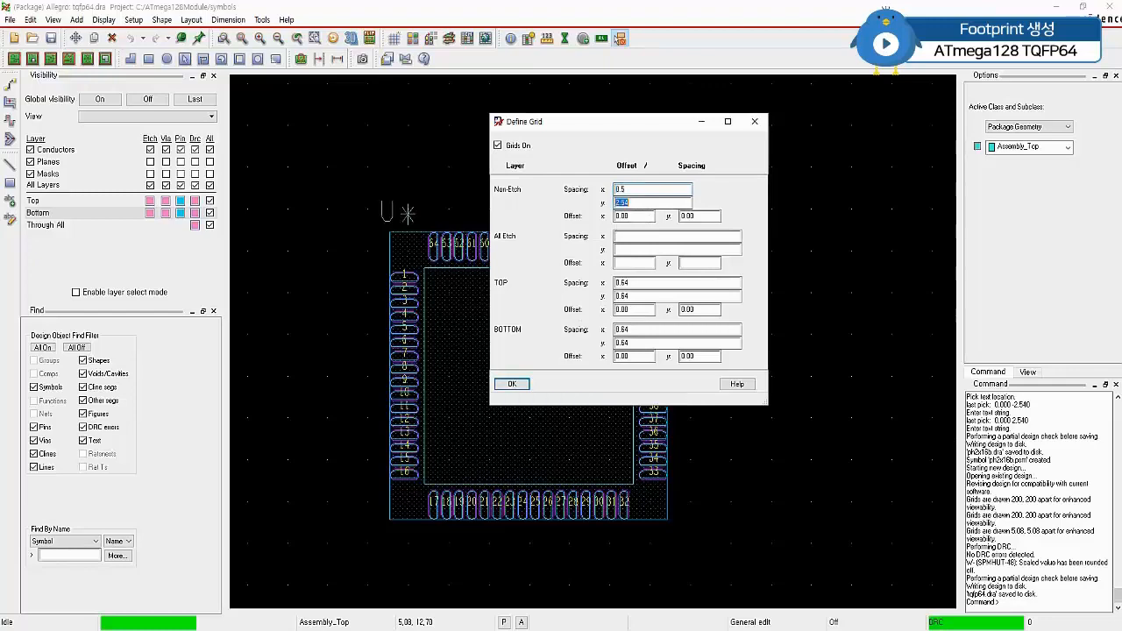
pyautogui.write('0.50')
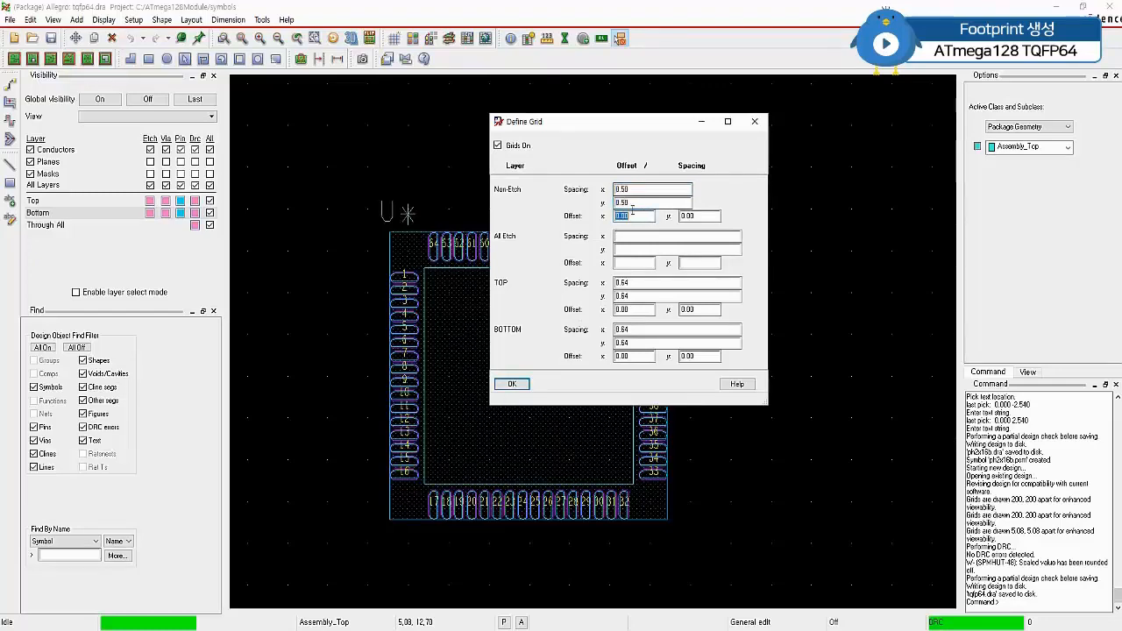
pyautogui.click(512, 384)
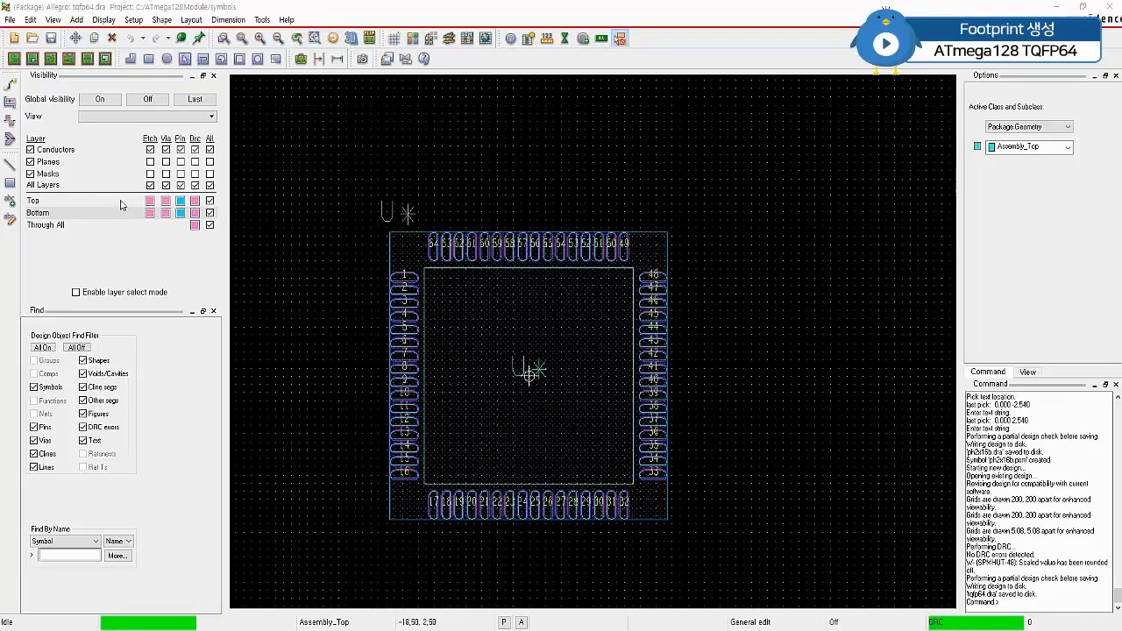
# Draw a pin 1 marker circle of about 0.50 mm radius on Package Geometry/Silkscreen_Top, centred at about (-5.50, 5.50) inside the body outline.
pyautogui.click(76, 19)
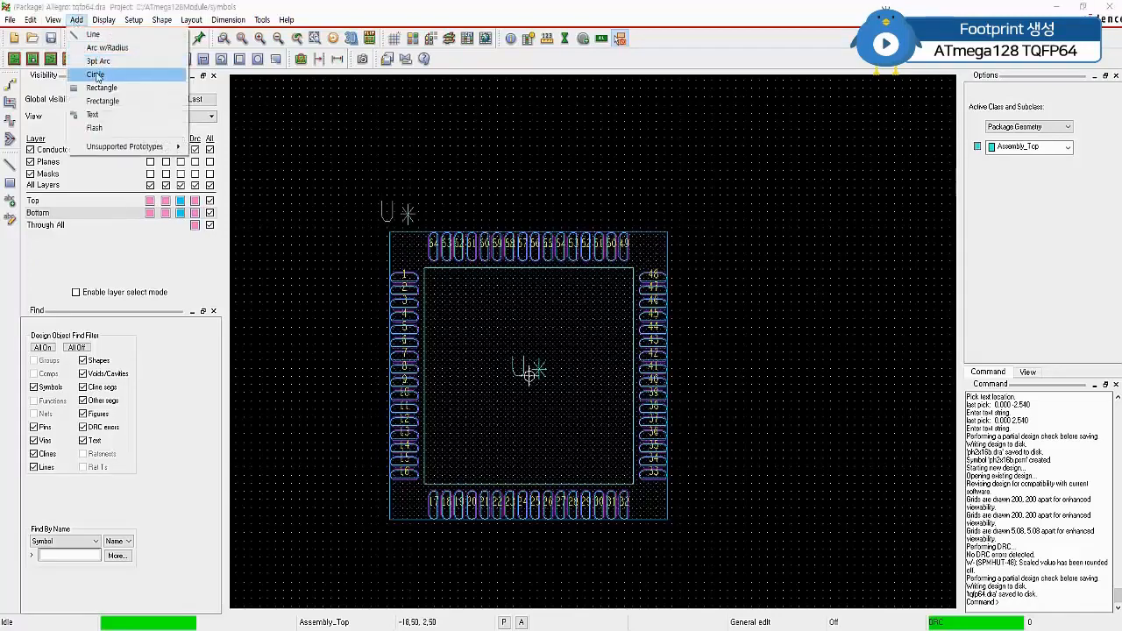
pyautogui.click(98, 77)
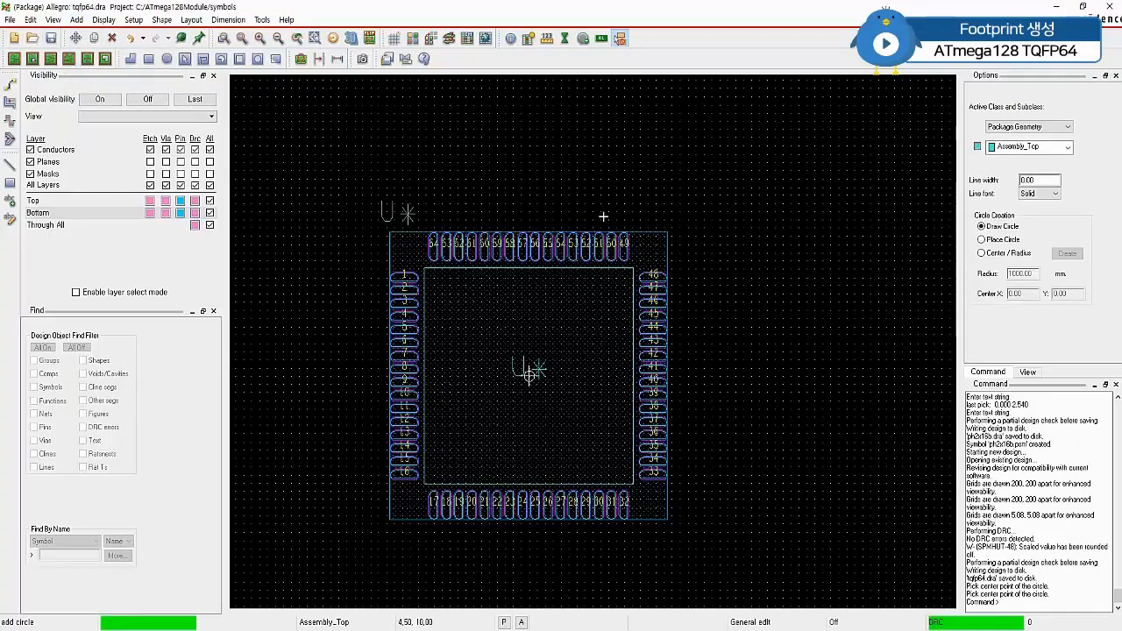
pyautogui.click(1067, 149)
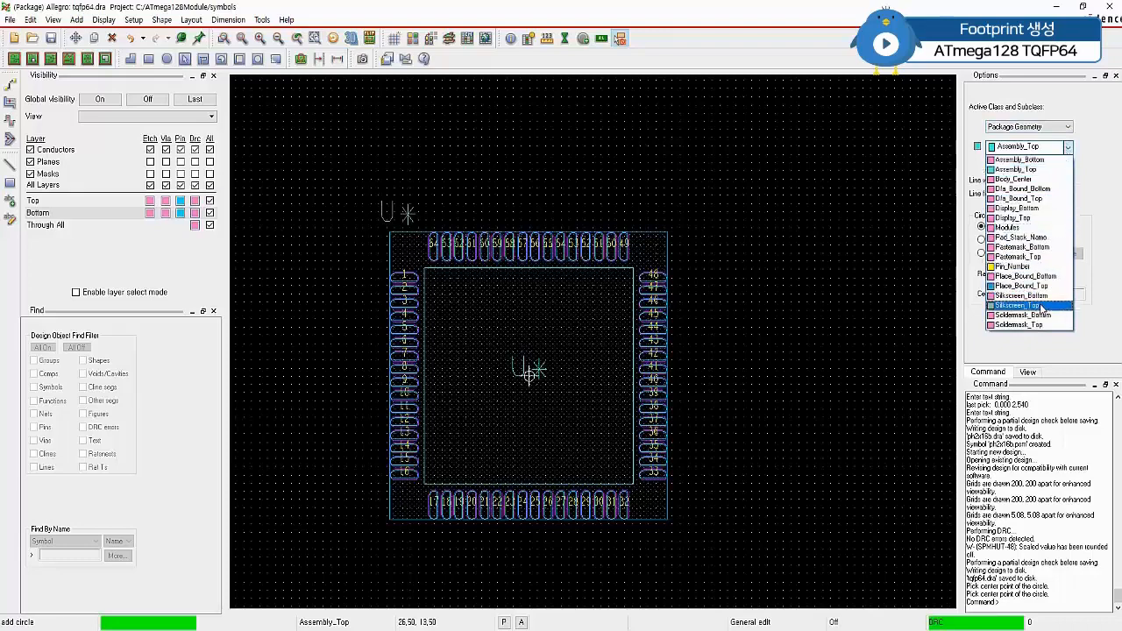
pyautogui.click(1043, 305)
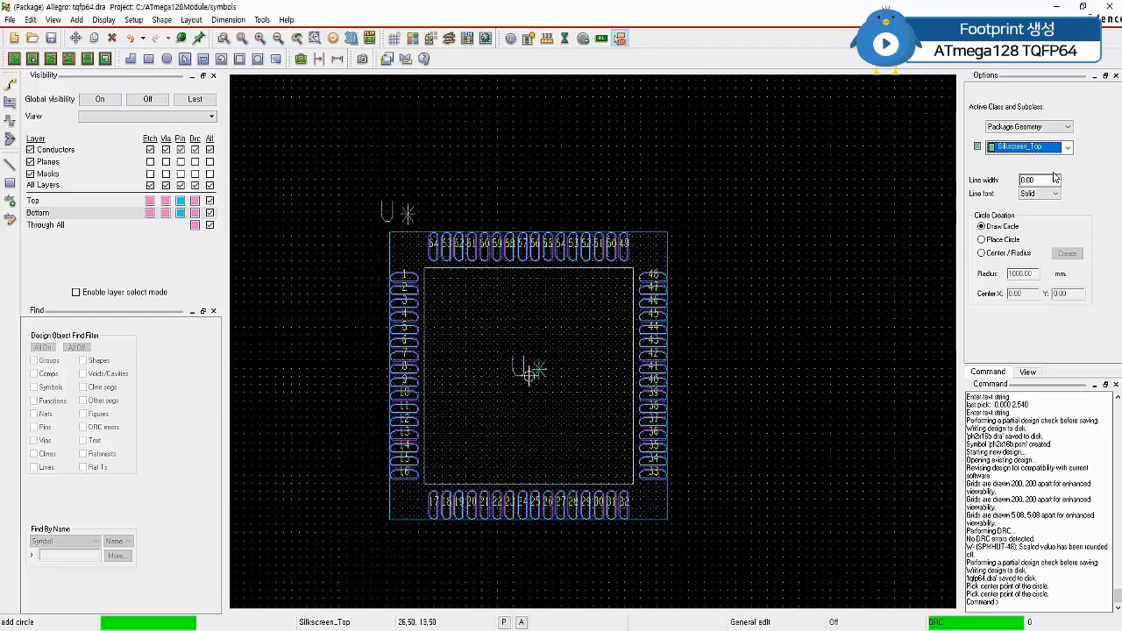
pyautogui.scroll(3, 442, 298)
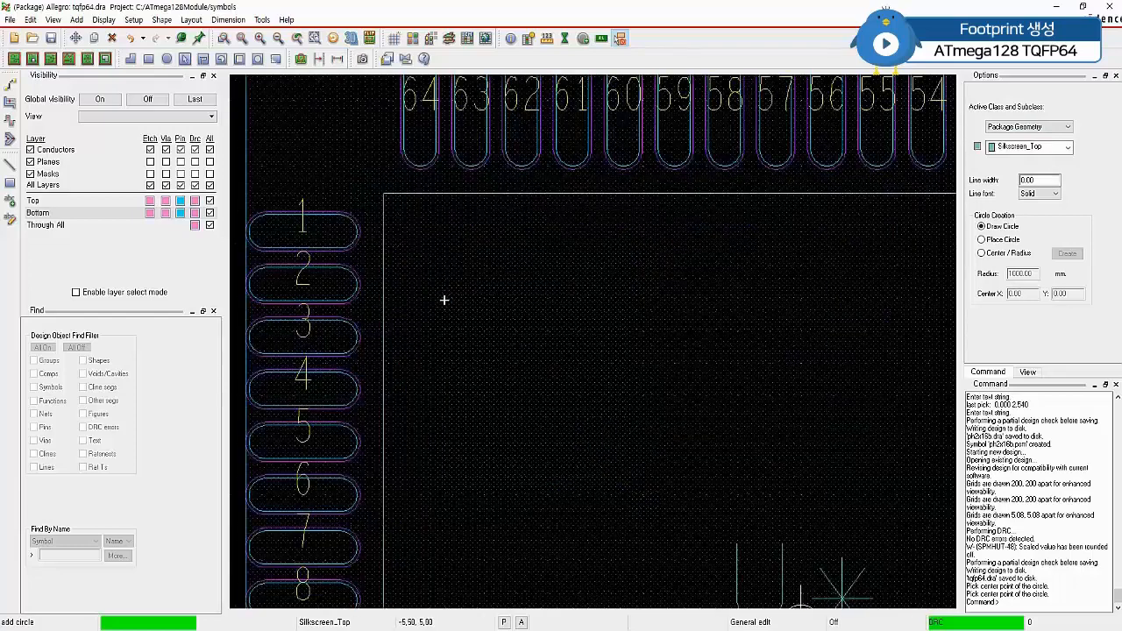
pyautogui.click(432, 243)
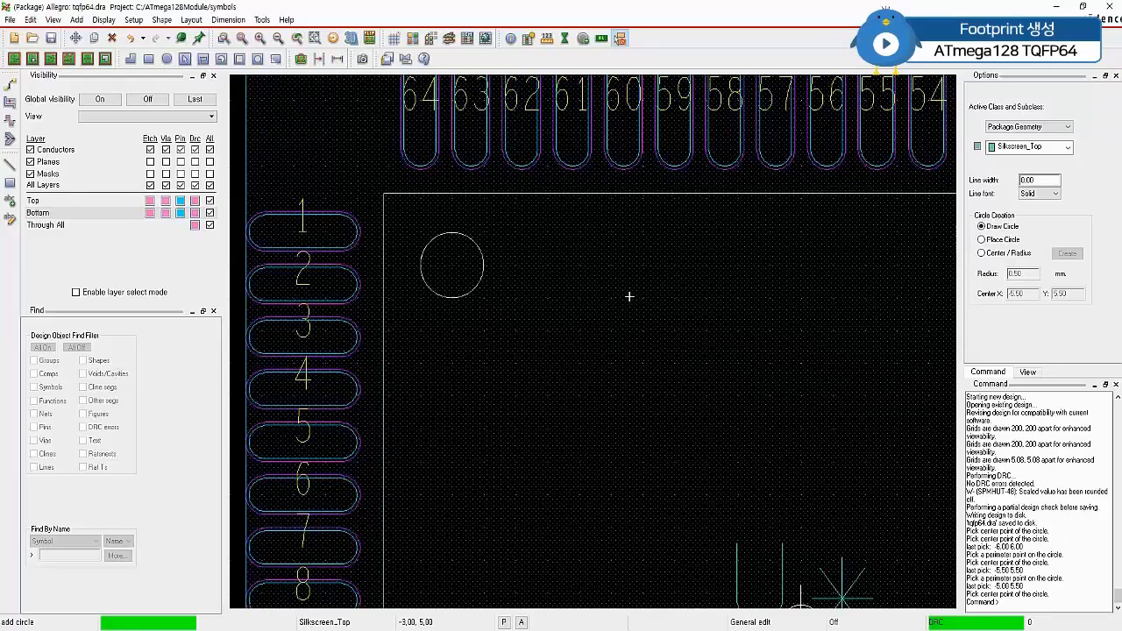
pyautogui.rightClick(619, 266)
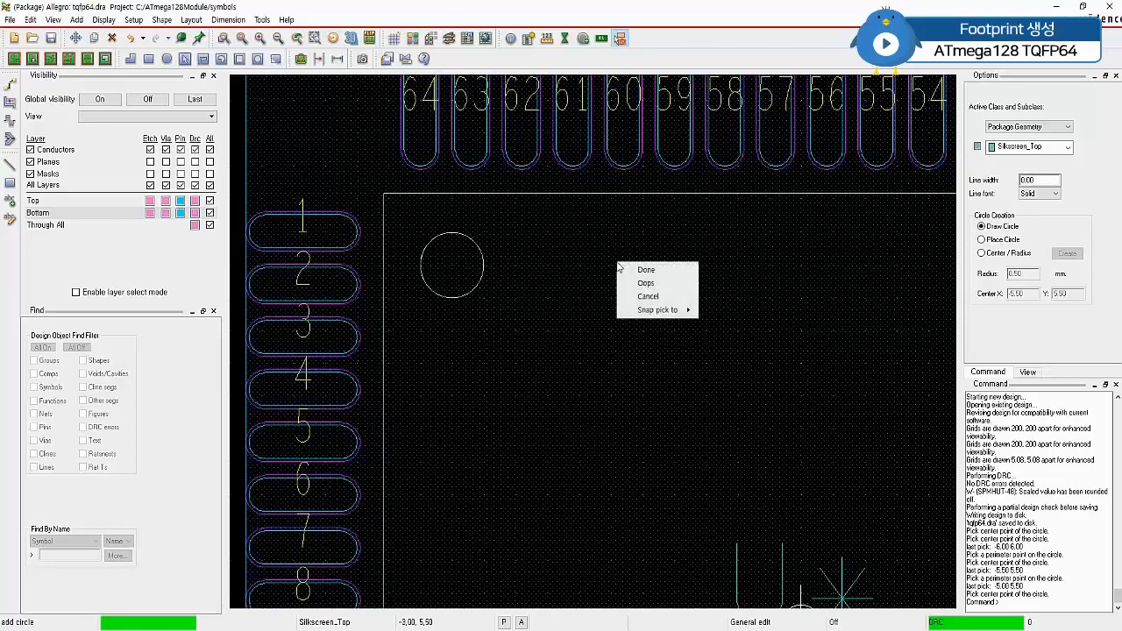
pyautogui.click(647, 270)
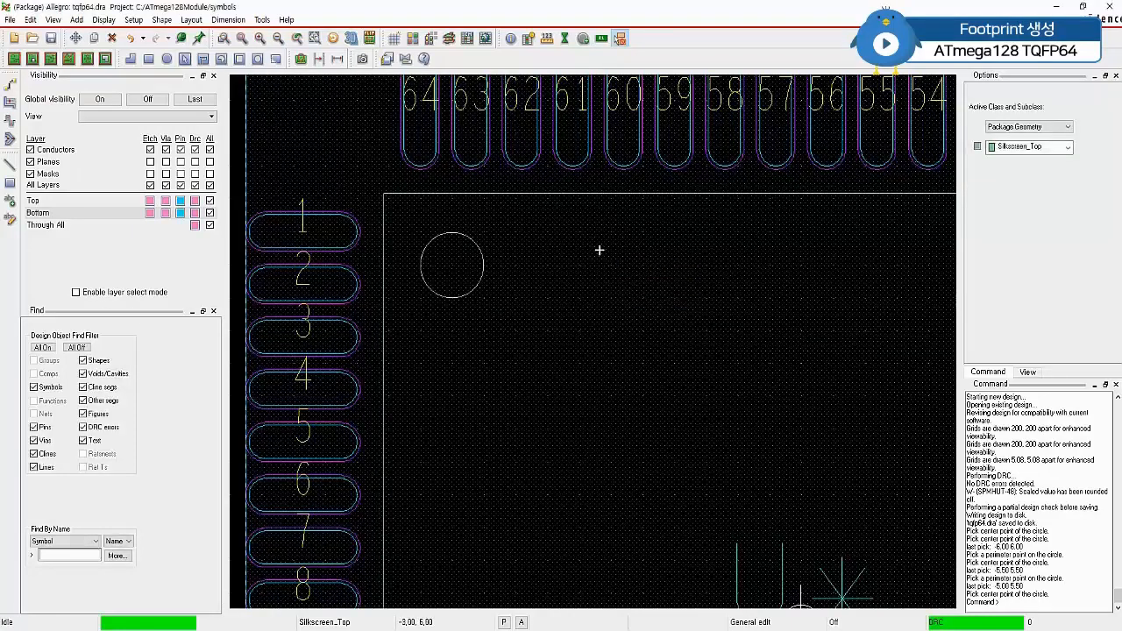
# Draw a matching circle of about 0.50 mm radius on Package Geometry/Assembly_Top over the silkscreen pin 1 marker, centred at (-5.50, 5.50).
pyautogui.click(77, 20)
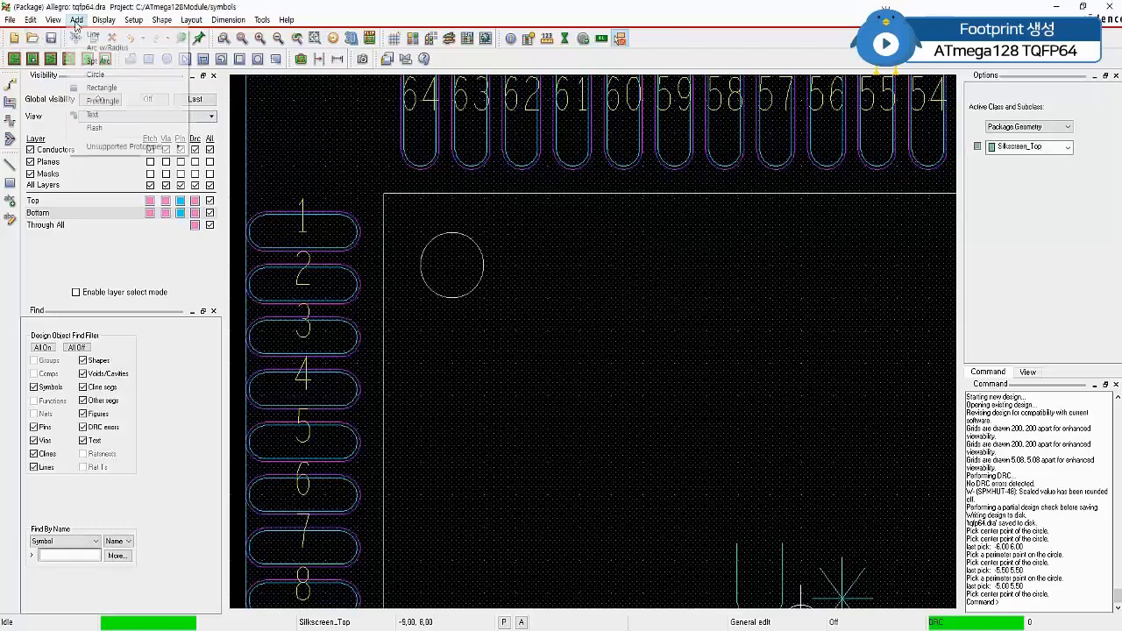
pyautogui.click(95, 75)
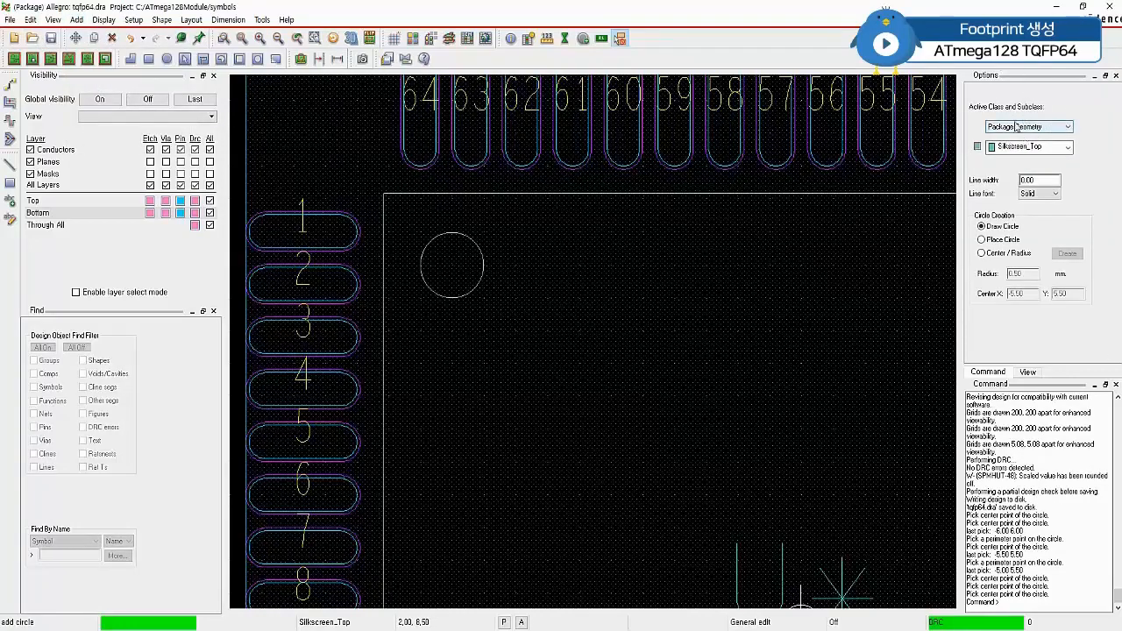
pyautogui.click(1034, 147)
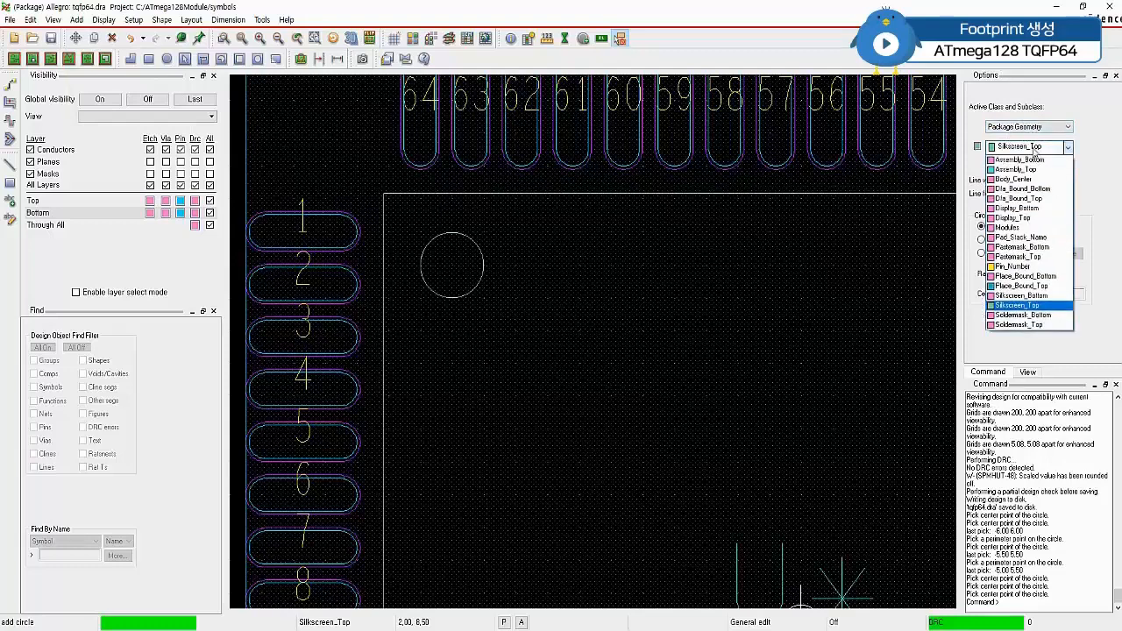
pyautogui.click(1028, 170)
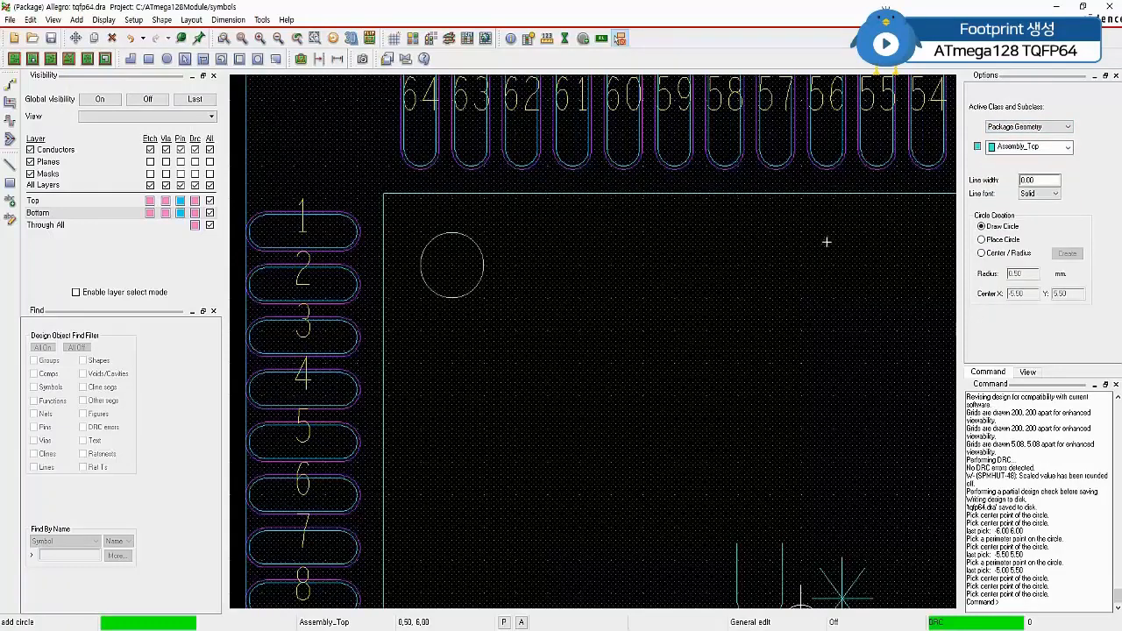
pyautogui.click(460, 272)
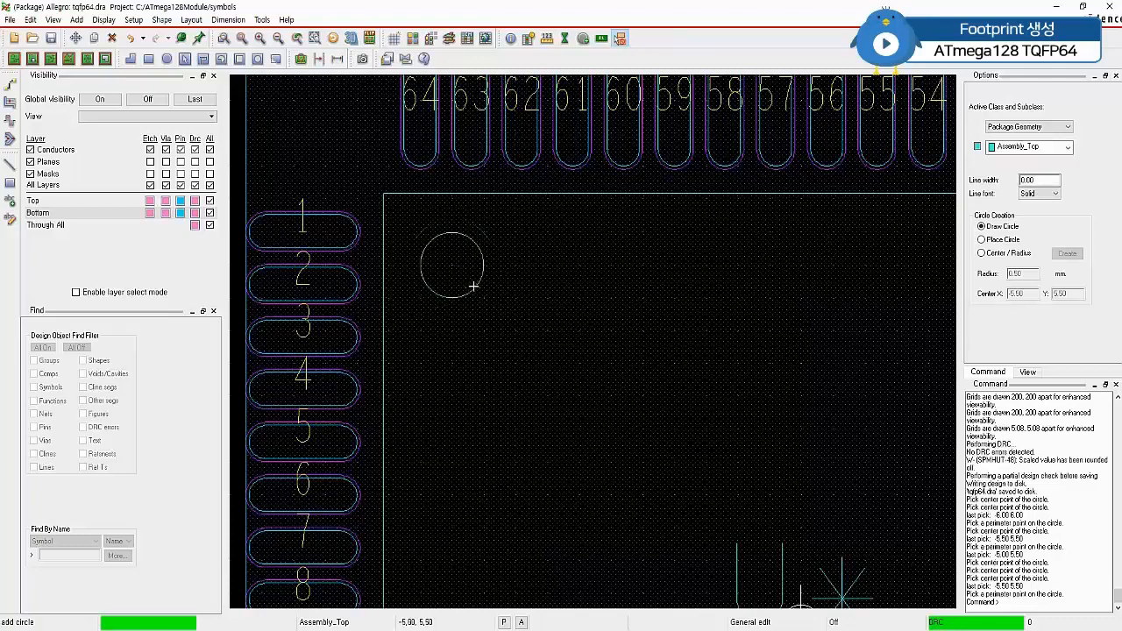
pyautogui.click(473, 286)
pyautogui.rightClick(597, 248)
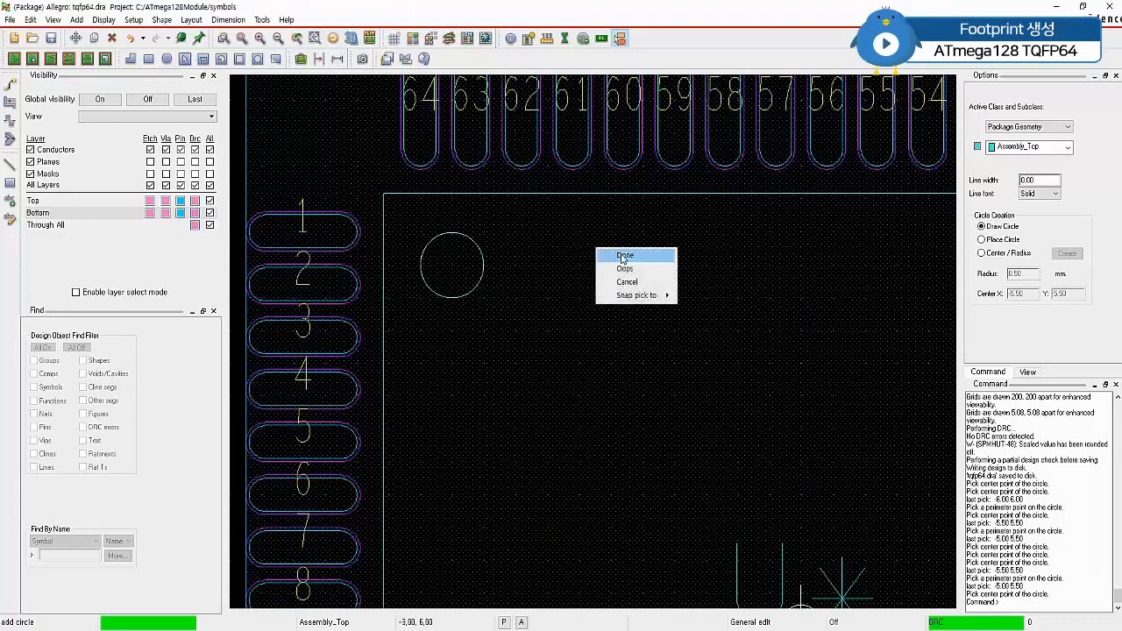
pyautogui.click(619, 254)
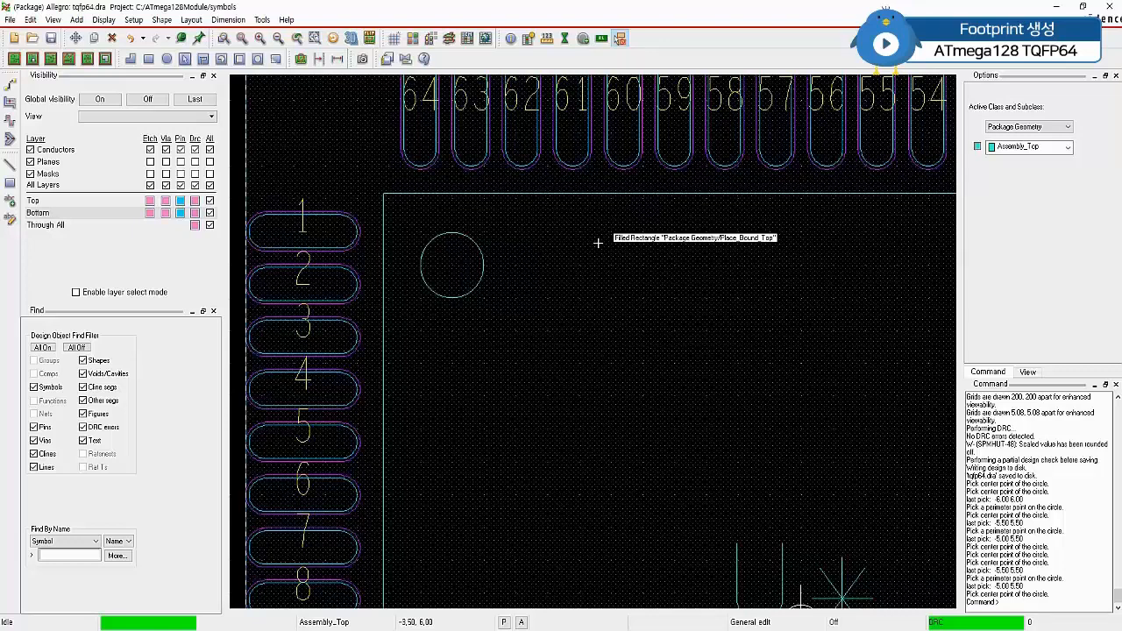
# Chamfer the body outline's corner beside pin 1 with a first trim length of 0.50 at a 45-degree angle.
pyautogui.click(228, 20)
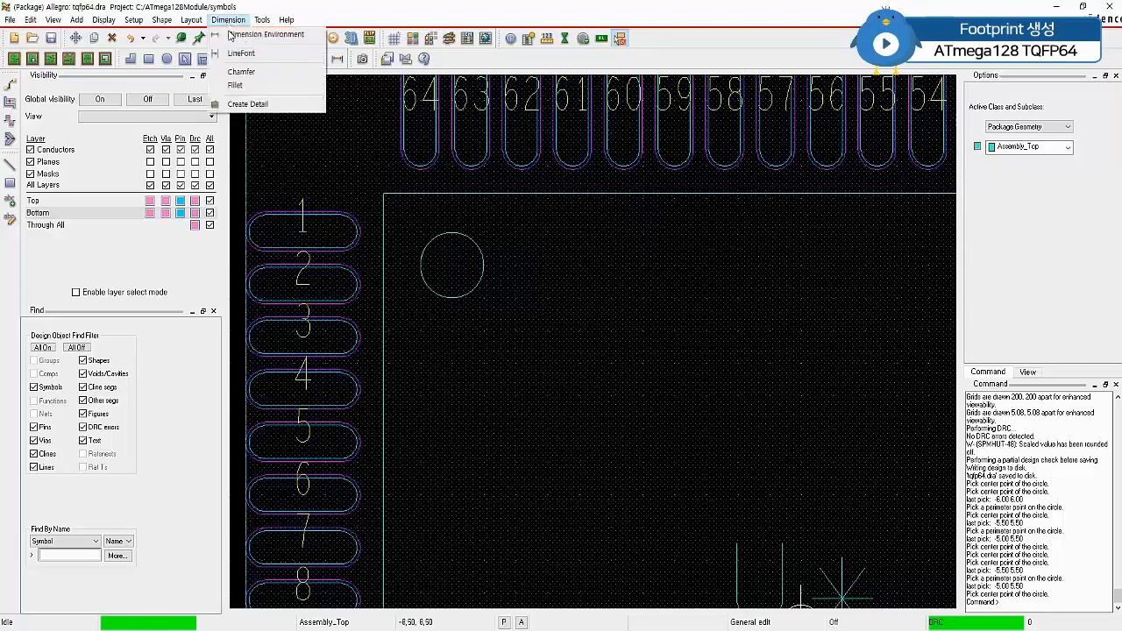
pyautogui.click(241, 71)
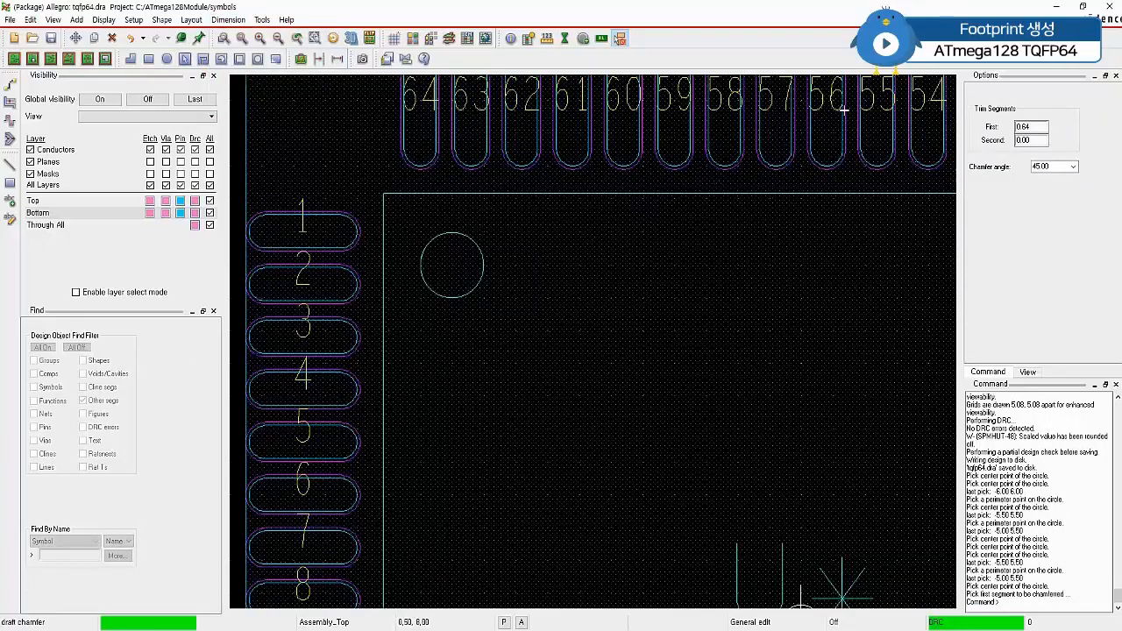
pyautogui.moveTo(1042, 129); pyautogui.dragTo(997, 130)
pyautogui.write('0.5')
pyautogui.press('Tab')
pyautogui.press('Tab')
pyautogui.moveTo(367, 177); pyautogui.dragTo(409, 225)
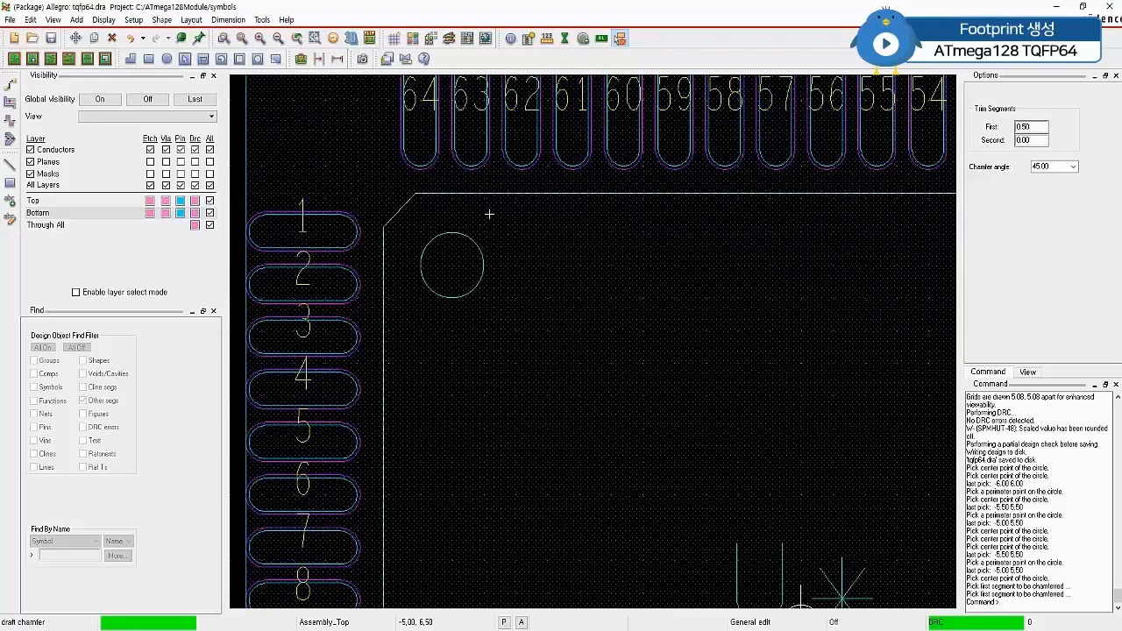
pyautogui.rightClick(310, 145)
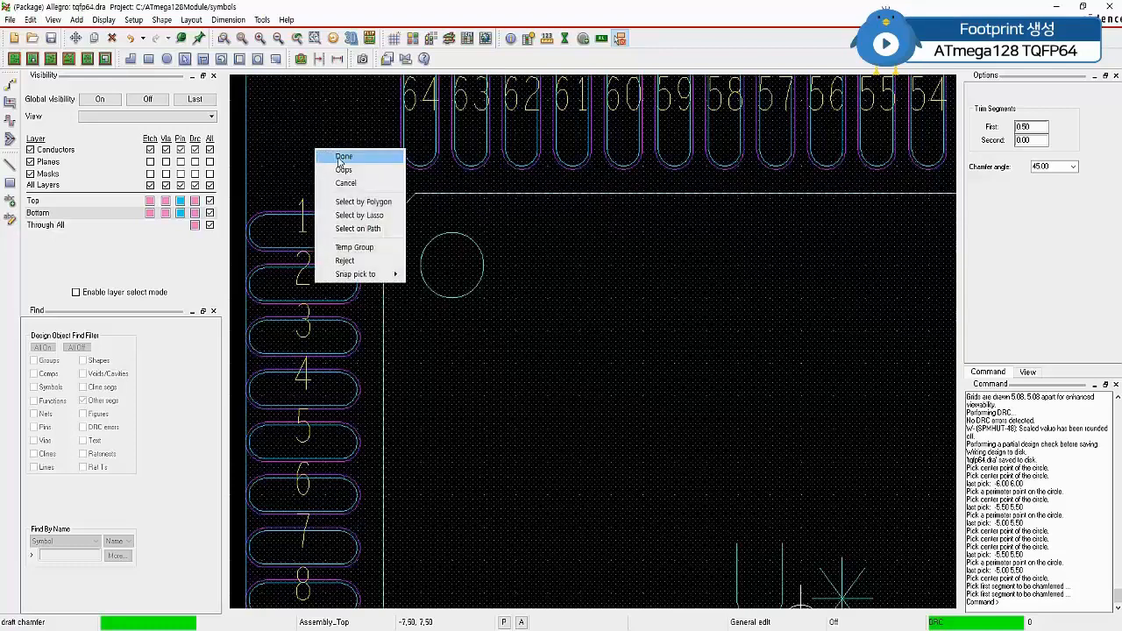
pyautogui.click(338, 161)
pyautogui.scroll(-2, 739, 288)
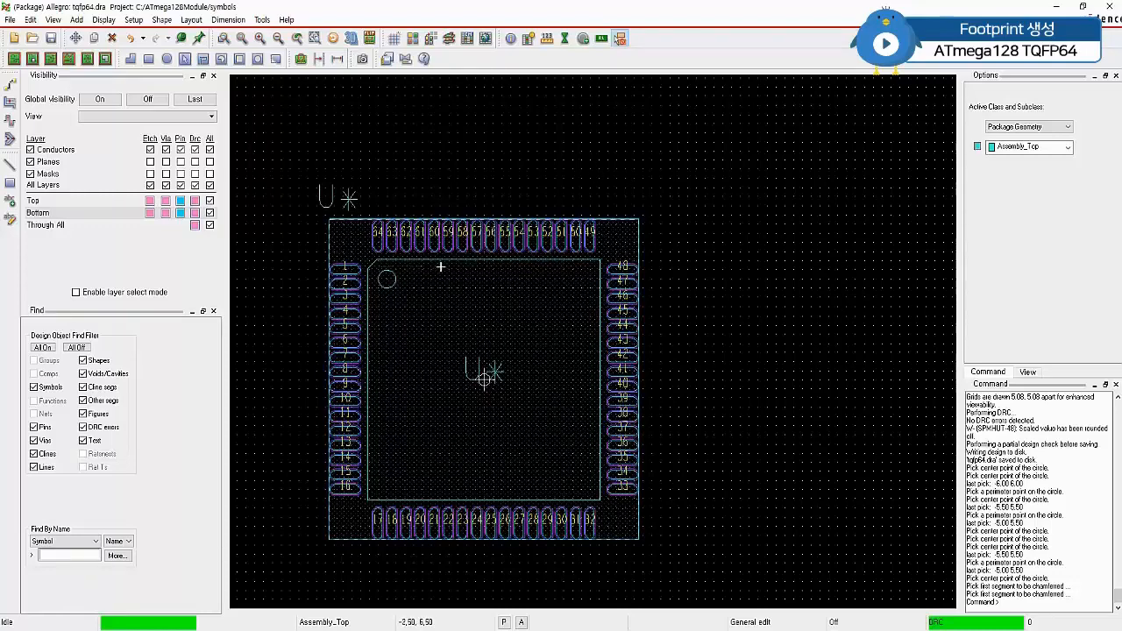
# Make Silkscreen_Top the active Package Geometry subclass and save the drawing, overwriting the existing tqfp64.dra.
pyautogui.click(1017, 147)
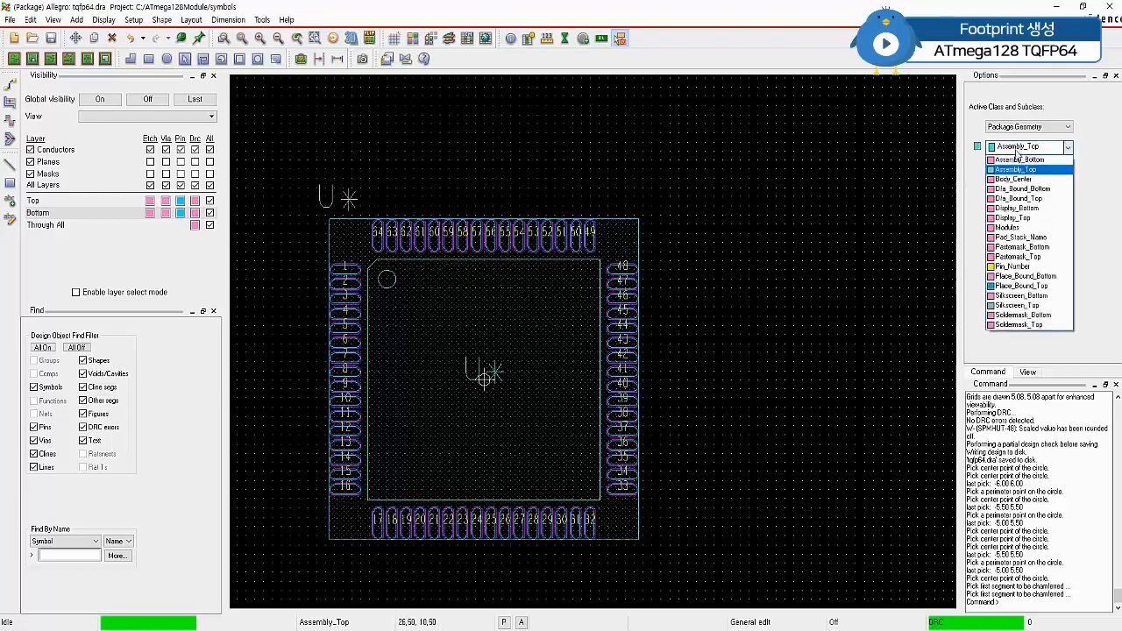
pyautogui.click(1017, 305)
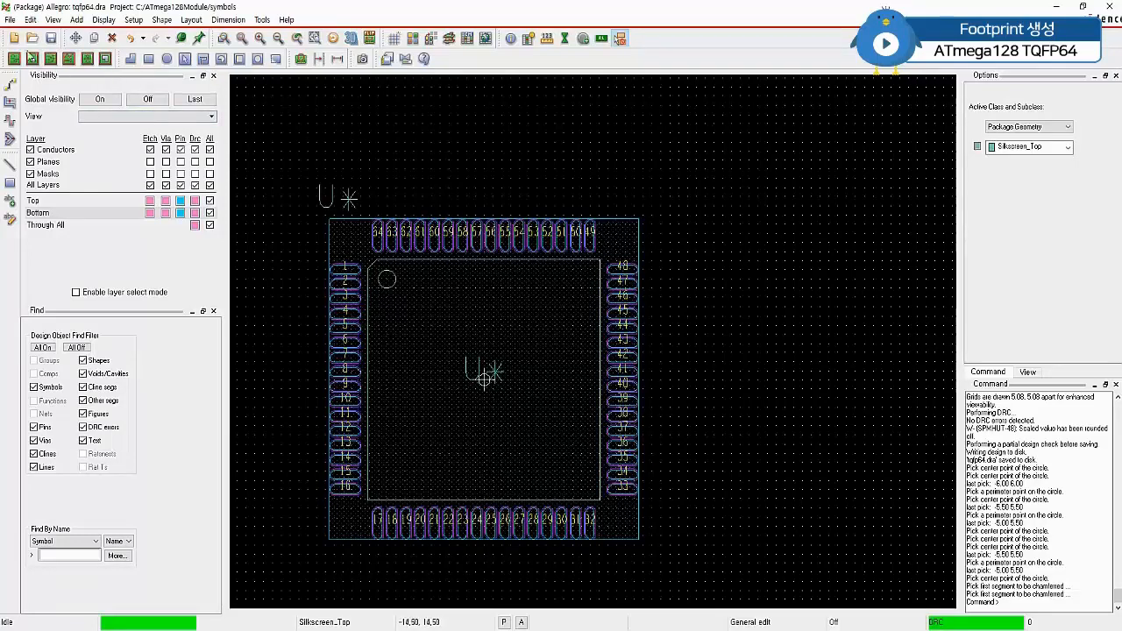
pyautogui.click(10, 19)
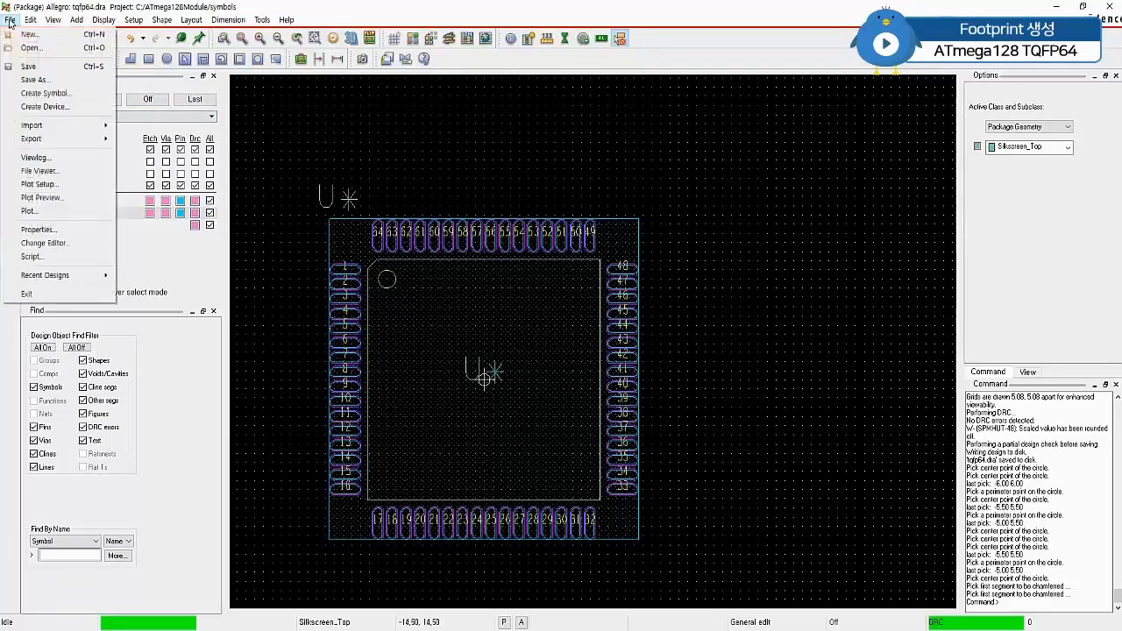
pyautogui.click(26, 66)
pyautogui.click(612, 336)
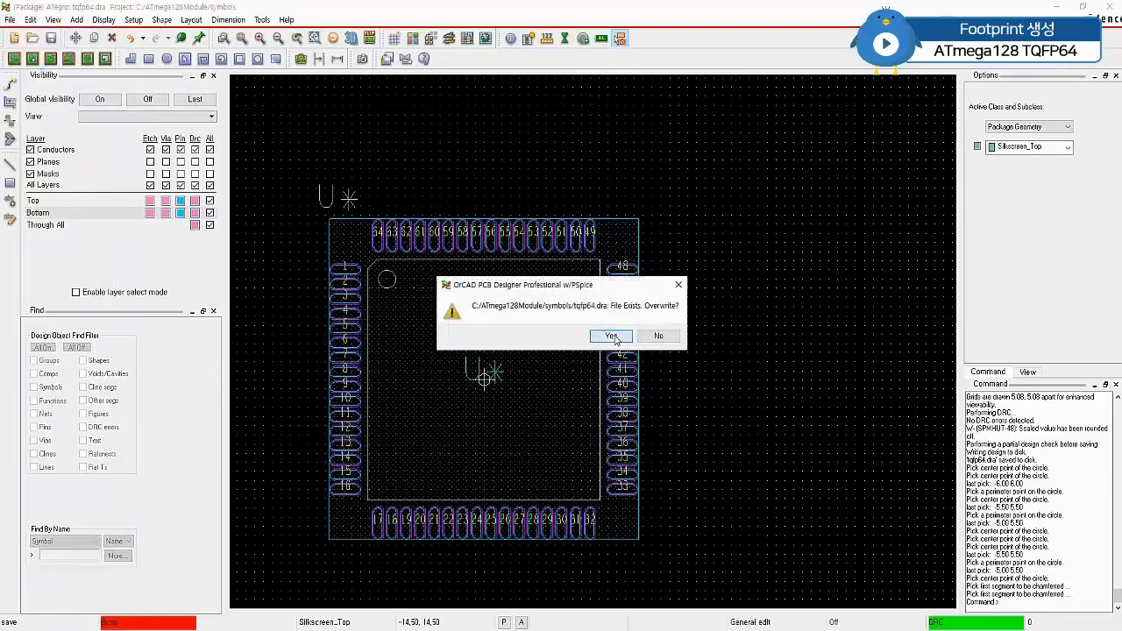